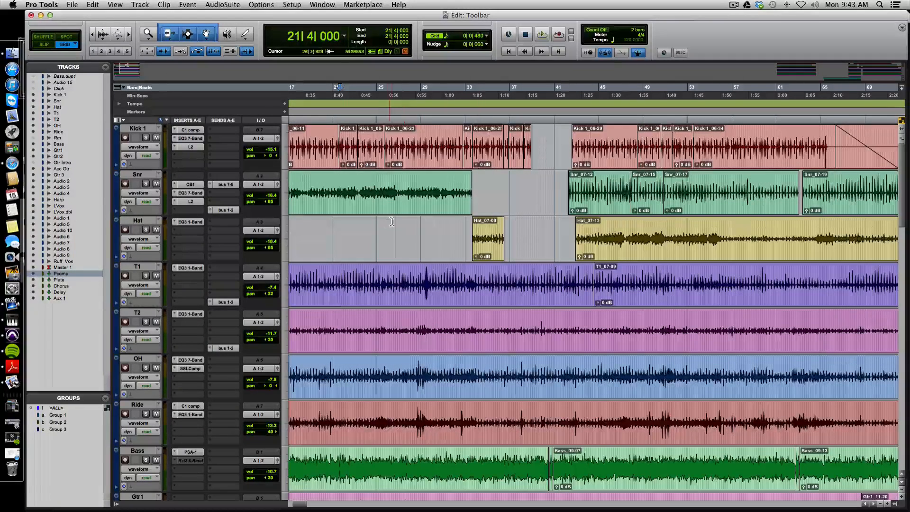
Cycle repeatedly through the Shuffle, Slip, Spot and Grid edit modes, ending on Slip.
{"action": "scroll", "coordinate": [387, 233], "scroll_direction": "left", "scroll_amount": 1}
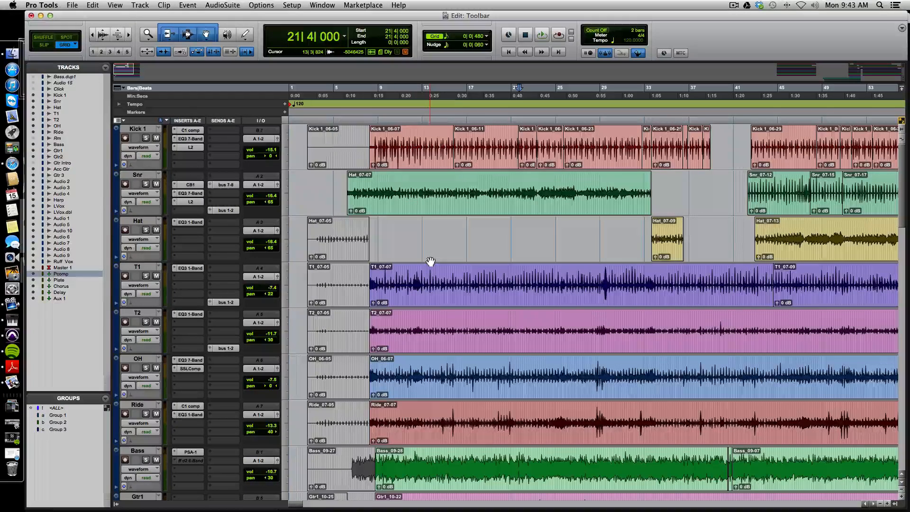
{"action": "key", "text": "grave"}
{"action": "key", "text": "grave"}
{"action": "key", "text": "grave"}
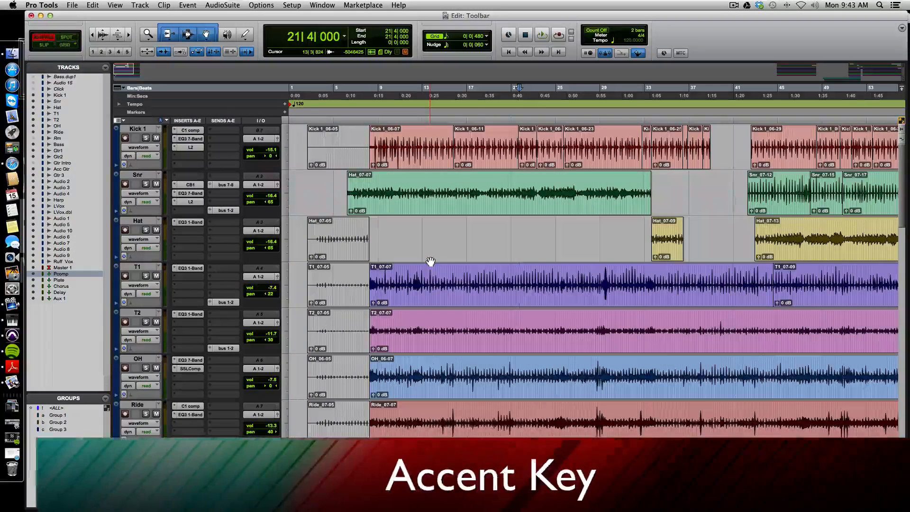
{"action": "key", "text": "grave"}
{"action": "key", "text": "grave"}
{"action": "key", "text": "grave"}
{"action": "key", "text": "grave"}
{"action": "key", "text": "grave"}
{"action": "key", "text": "grave"}
{"action": "key", "text": "grave"}
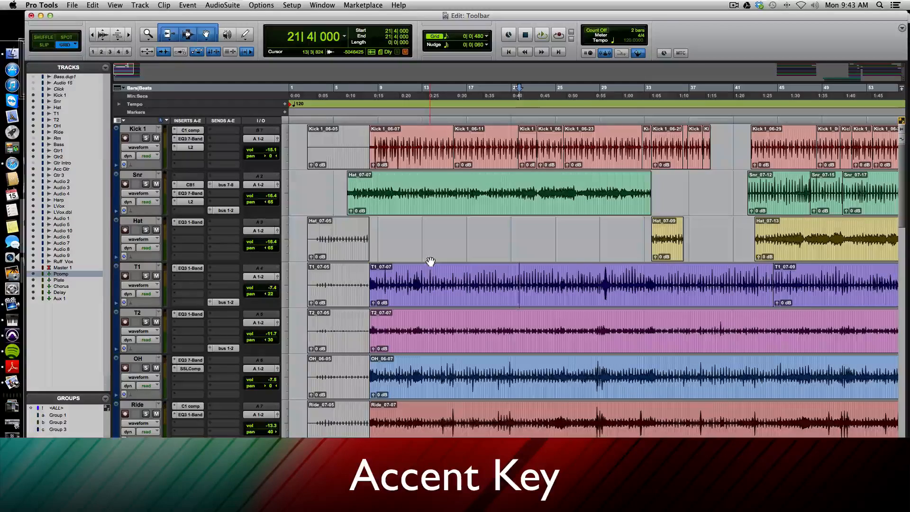
{"action": "key", "text": "grave"}
{"action": "key", "text": "grave"}
{"action": "key", "text": "grave"}
{"action": "key", "text": "grave"}
{"action": "key", "text": "grave"}
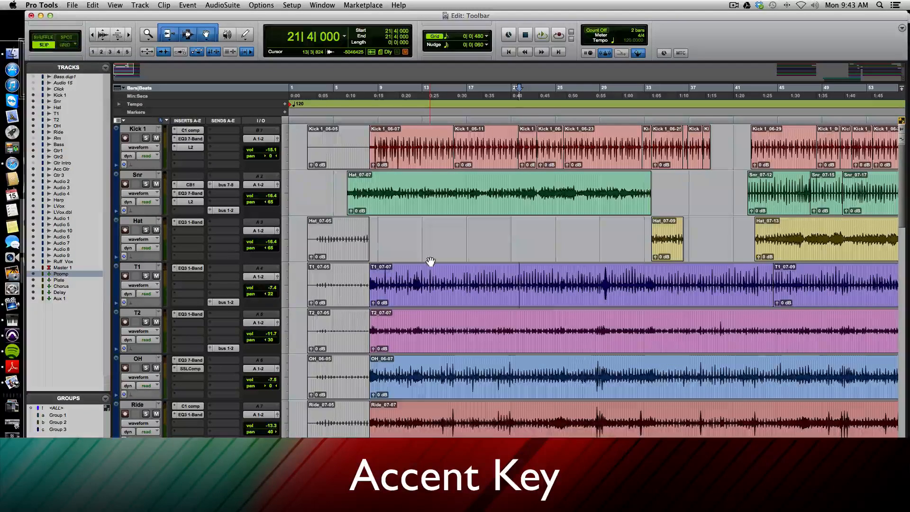
{"action": "key", "text": "grave"}
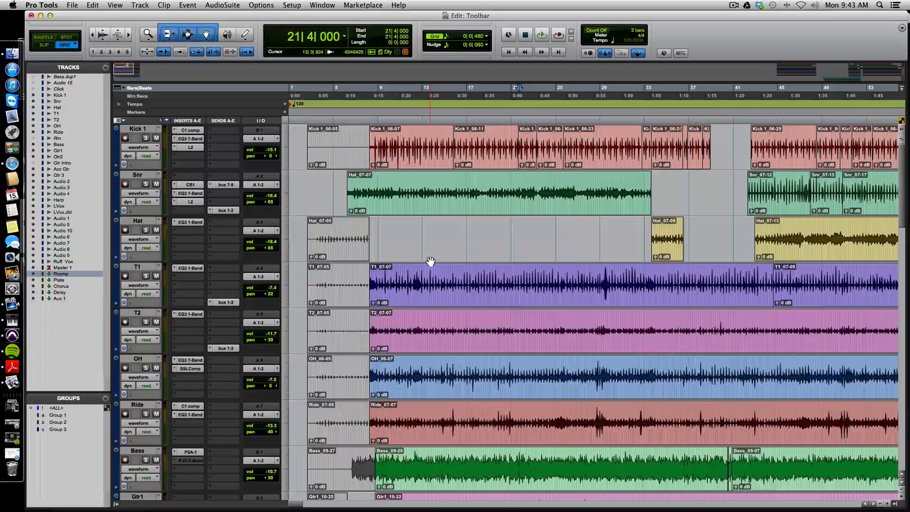
{"action": "key", "text": "grave"}
{"action": "key", "text": "grave"}
{"action": "key", "text": "grave"}
{"action": "key", "text": "grave"}
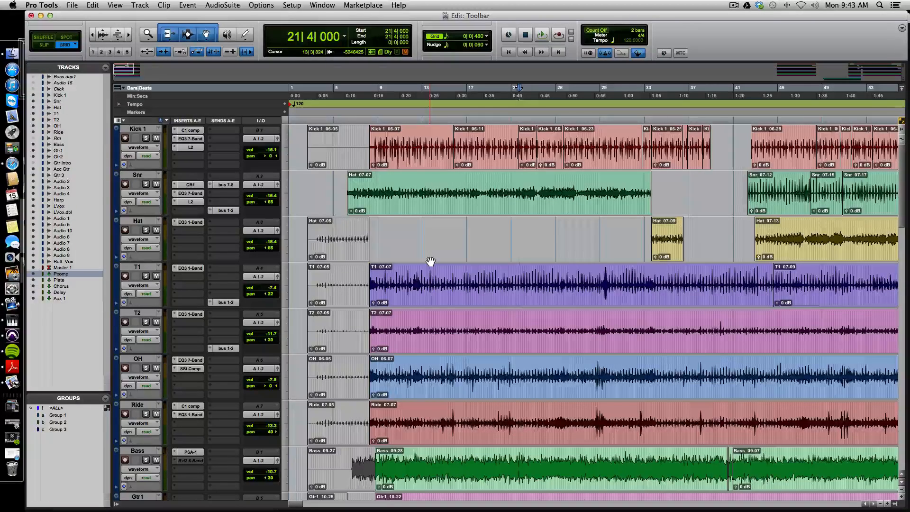
{"action": "key", "text": "grave"}
{"action": "key", "text": "grave"}
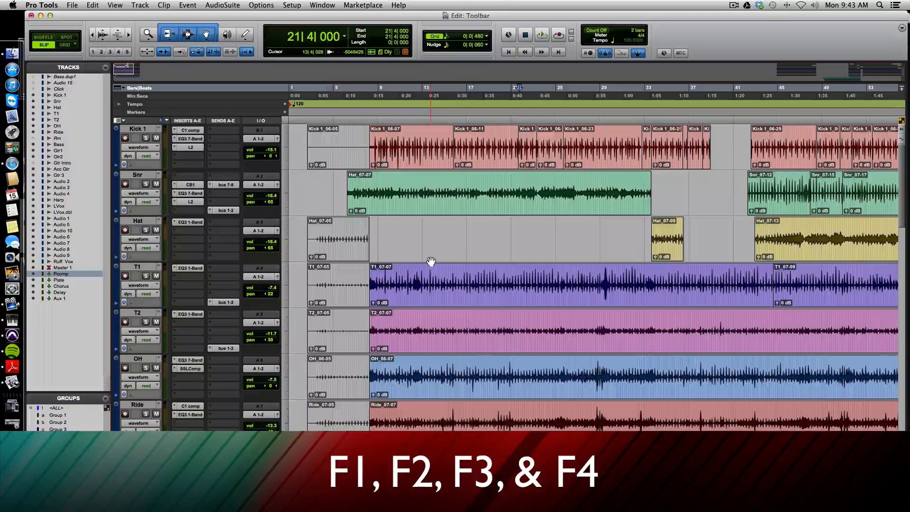
Activate the Shuffle, Grid, Slip and Spot edit modes individually, and go through all four again in order, ending on Grid.
{"action": "key", "text": "F1"}
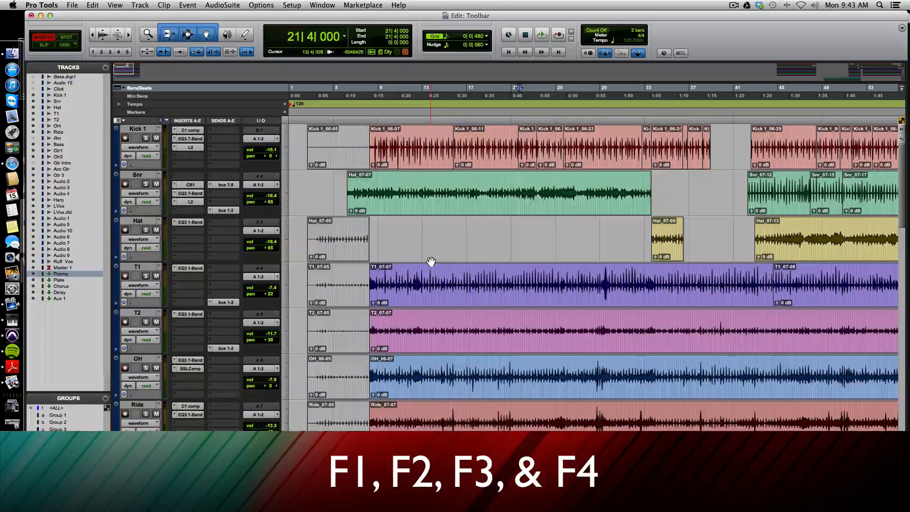
{"action": "key", "text": "F4"}
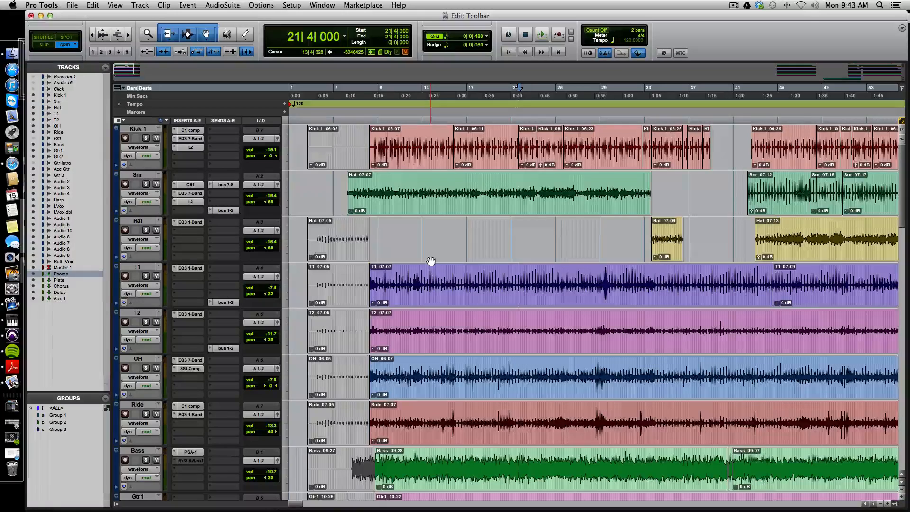
{"action": "key", "text": "F2"}
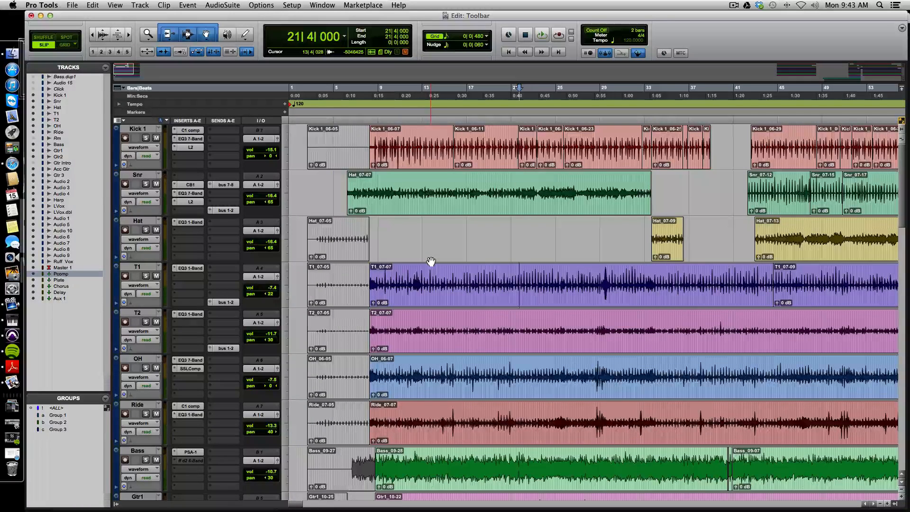
{"action": "key", "text": "F3"}
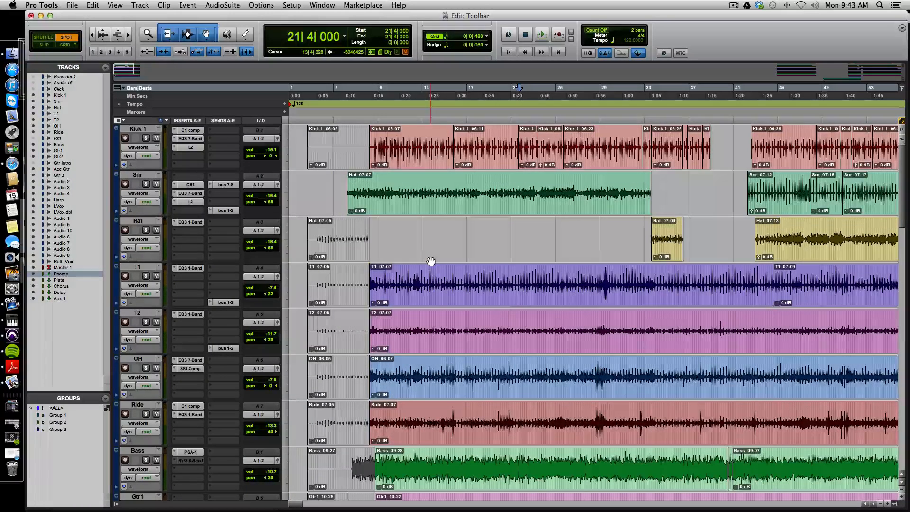
{"action": "key", "text": "F1"}
{"action": "key", "text": "F2"}
{"action": "key", "text": "F3"}
{"action": "key", "text": "F4"}
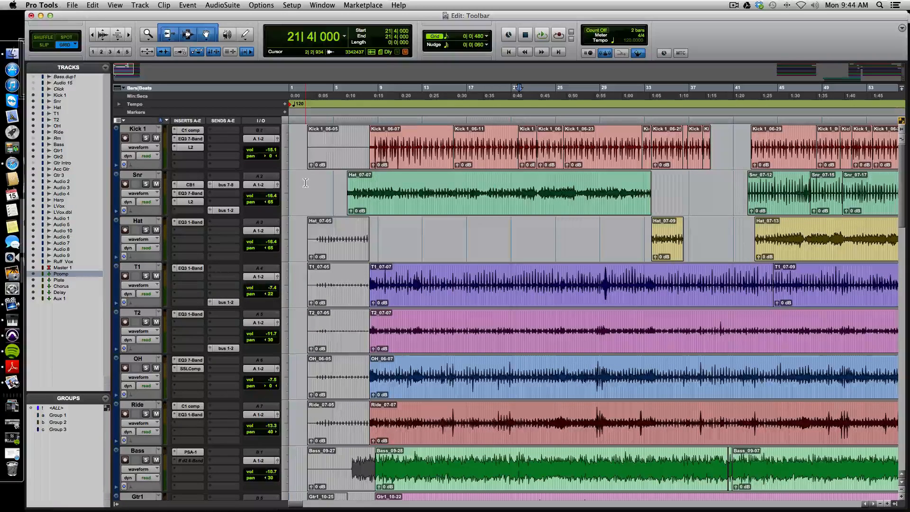
Switch to Shuffle mode and move the Hat_07-09 clip earlier so it snaps against the preceding clip on the Hat track.
{"action": "key", "text": "F1"}
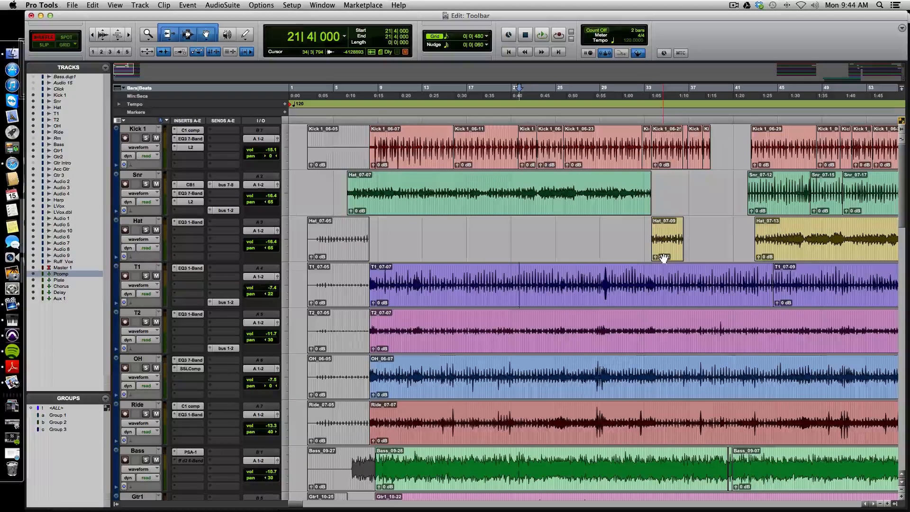
{"action": "left_click_drag", "start_coordinate": [663, 257], "coordinate": [539, 254]}
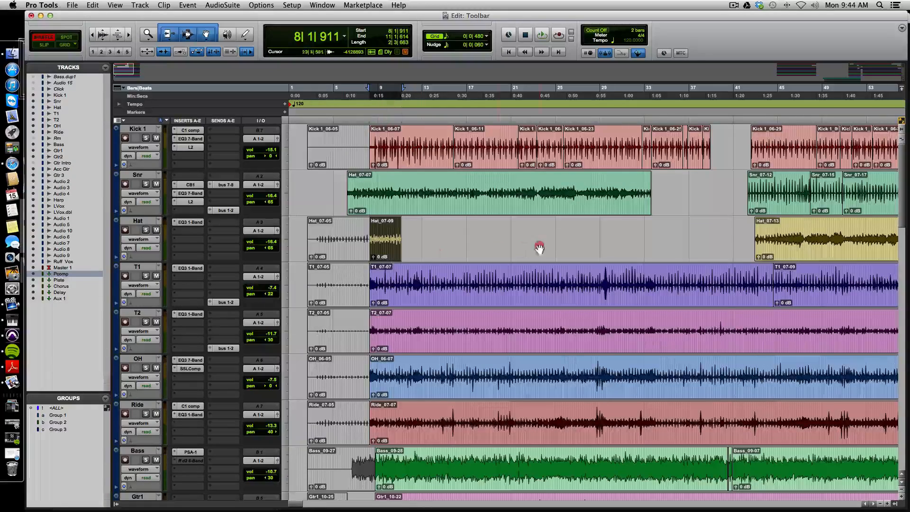
{"action": "left_click", "coordinate": [700, 241]}
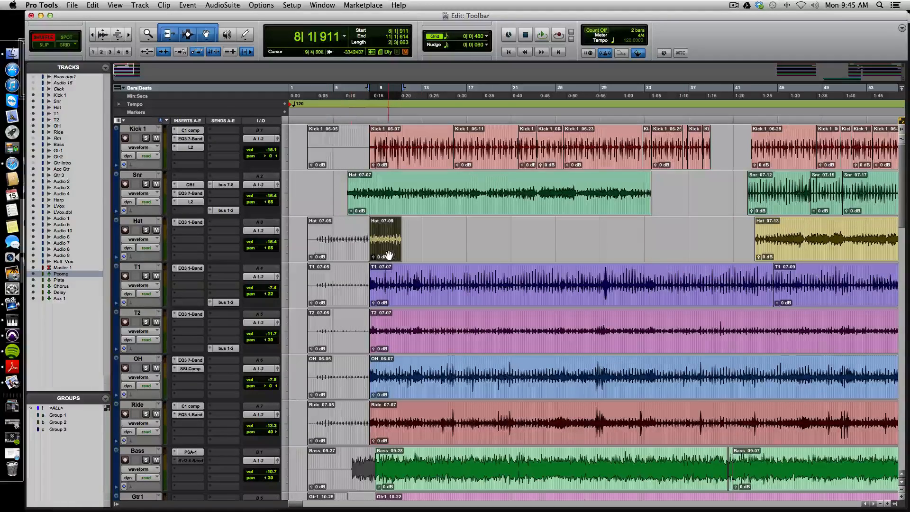
Delete three separate sections of the Hat_07-07 material on the Snr track in Shuffle mode, closing each gap.
{"action": "scroll", "coordinate": [571, 248], "scroll_direction": "right", "scroll_amount": 20}
{"action": "scroll", "coordinate": [571, 248], "scroll_direction": "down", "scroll_amount": 15}
{"action": "scroll", "coordinate": [506, 255], "scroll_direction": "up", "scroll_amount": 20}
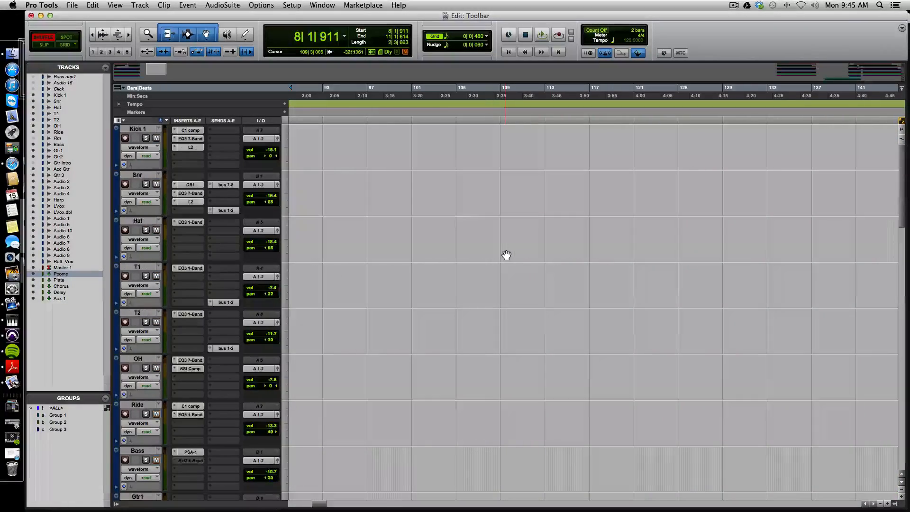
{"action": "scroll", "coordinate": [505, 255], "scroll_direction": "left", "scroll_amount": 20}
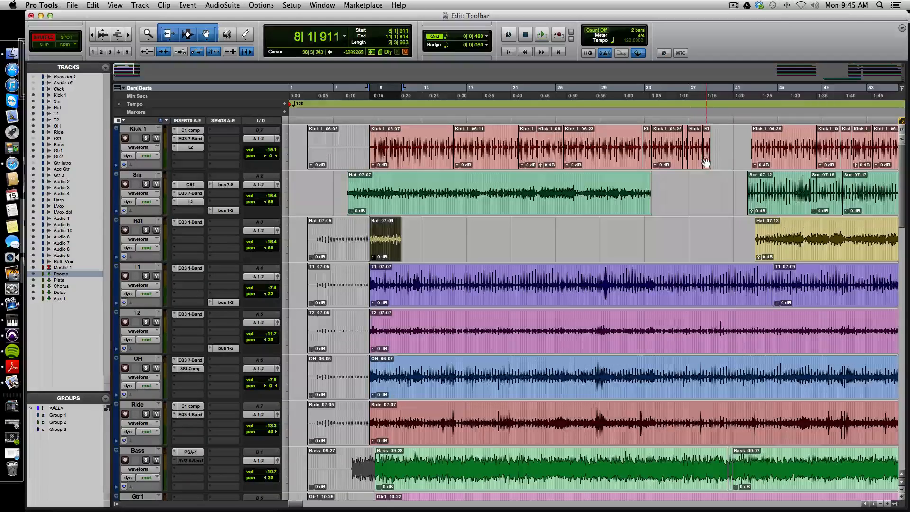
{"action": "left_click_drag", "start_coordinate": [565, 188], "coordinate": [498, 187]}
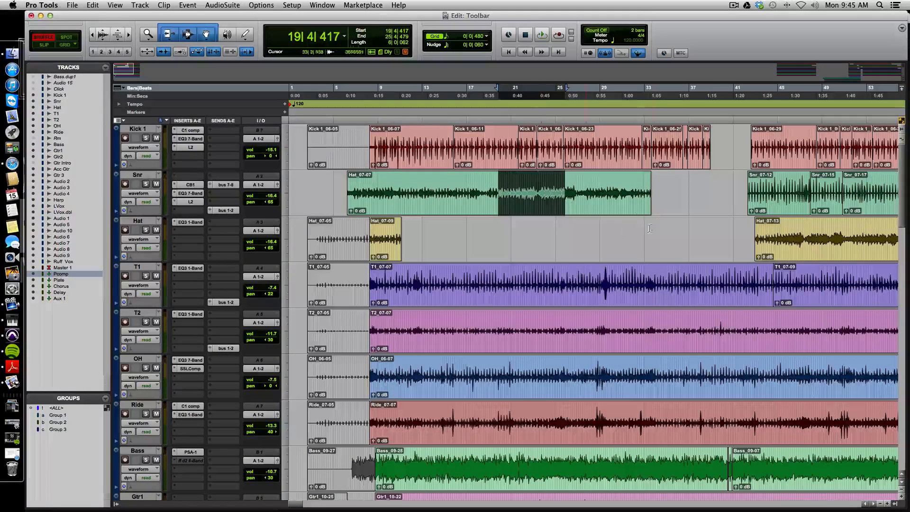
{"action": "key", "text": "Delete"}
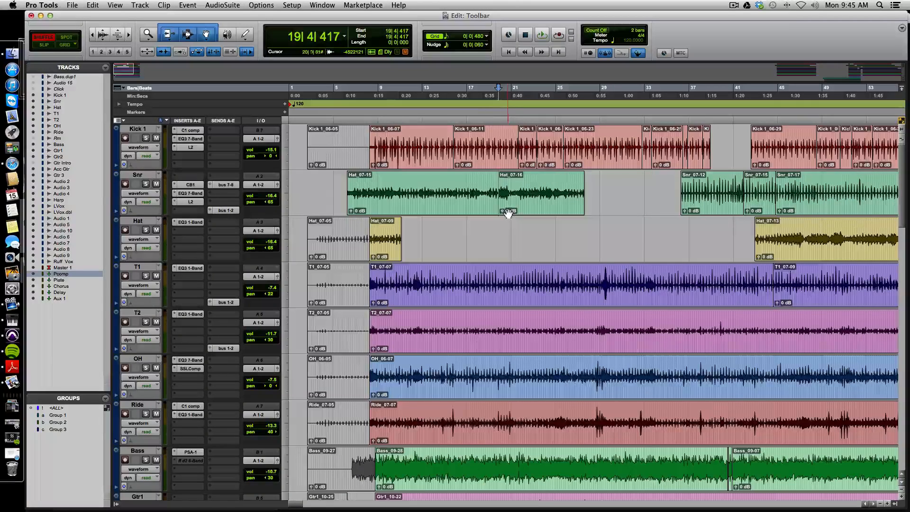
{"action": "left_click_drag", "start_coordinate": [398, 188], "coordinate": [442, 190]}
{"action": "key", "text": "Delete"}
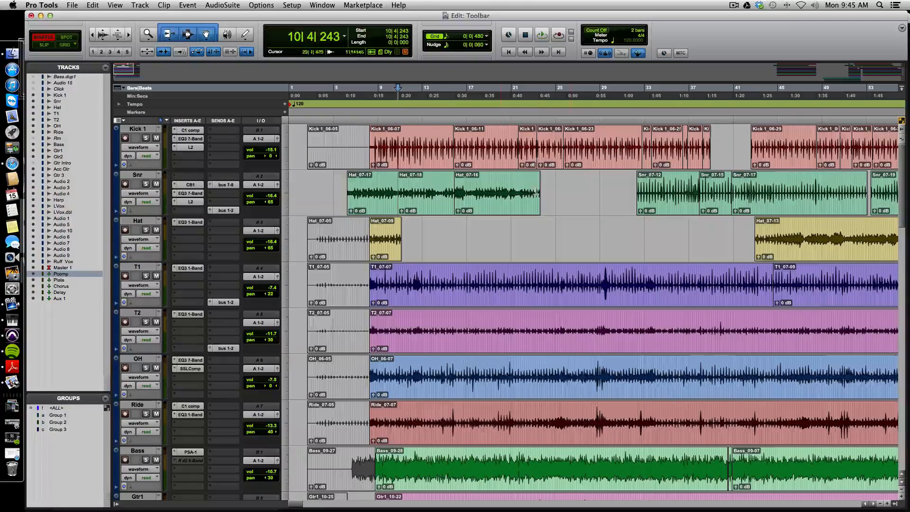
{"action": "left_click_drag", "start_coordinate": [508, 190], "coordinate": [533, 194]}
{"action": "key", "text": "Delete"}
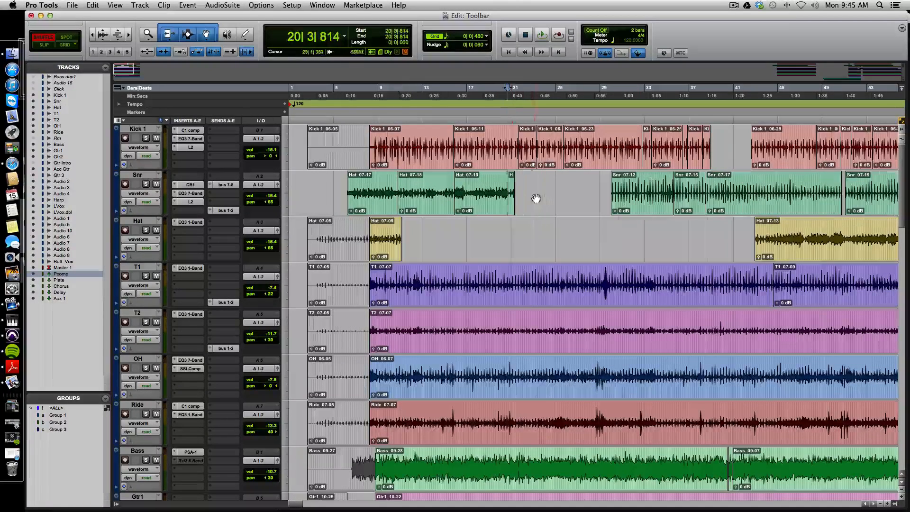
Move the Snr_07-12 clip earlier on the Snr track so it butts against the end of the Hat clips.
{"action": "left_click_drag", "start_coordinate": [684, 203], "coordinate": [716, 204]}
{"action": "left_click", "coordinate": [635, 206]}
{"action": "left_click_drag", "start_coordinate": [628, 199], "coordinate": [702, 196]}
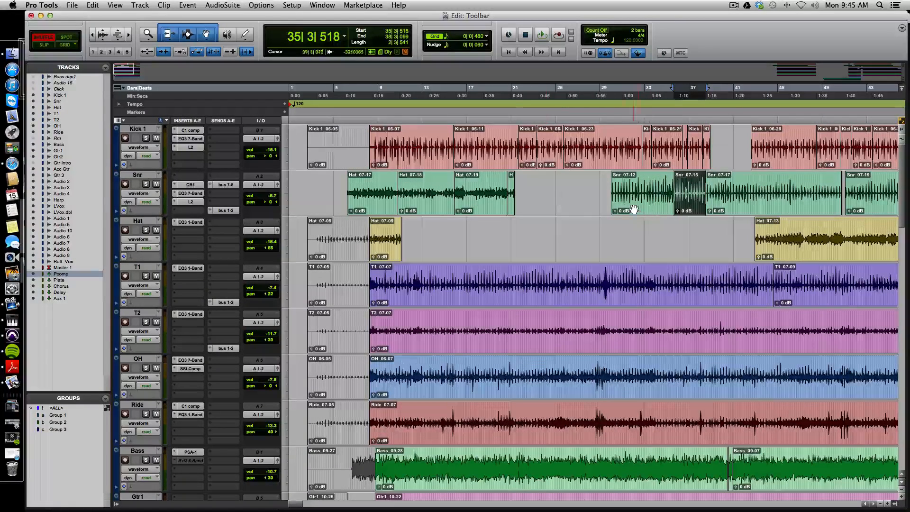
{"action": "left_click_drag", "start_coordinate": [634, 205], "coordinate": [528, 207]}
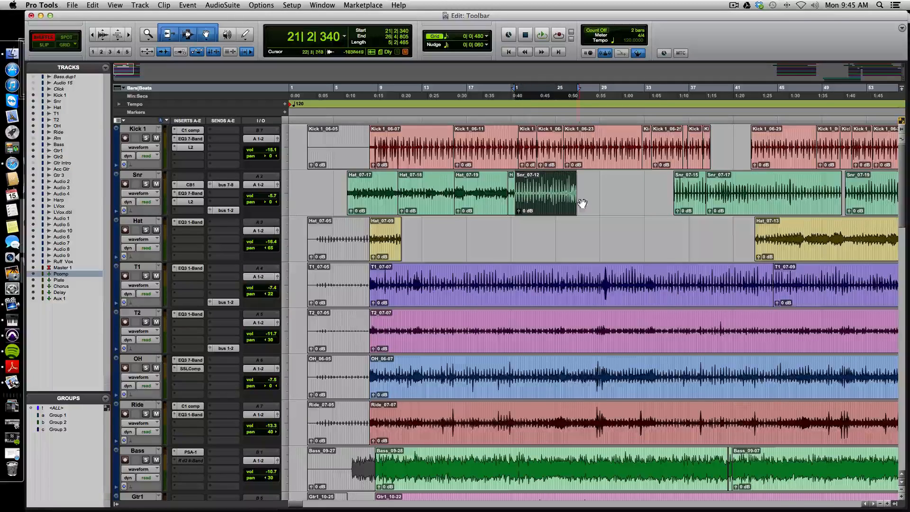
Move the Snr_07-15 and Snr_07-17 clips earlier on the Snr track so they follow Snr_07-12 without gaps.
{"action": "left_click_drag", "start_coordinate": [578, 182], "coordinate": [665, 205]}
{"action": "left_click", "coordinate": [725, 200]}
{"action": "left_click_drag", "start_coordinate": [725, 200], "coordinate": [633, 205]}
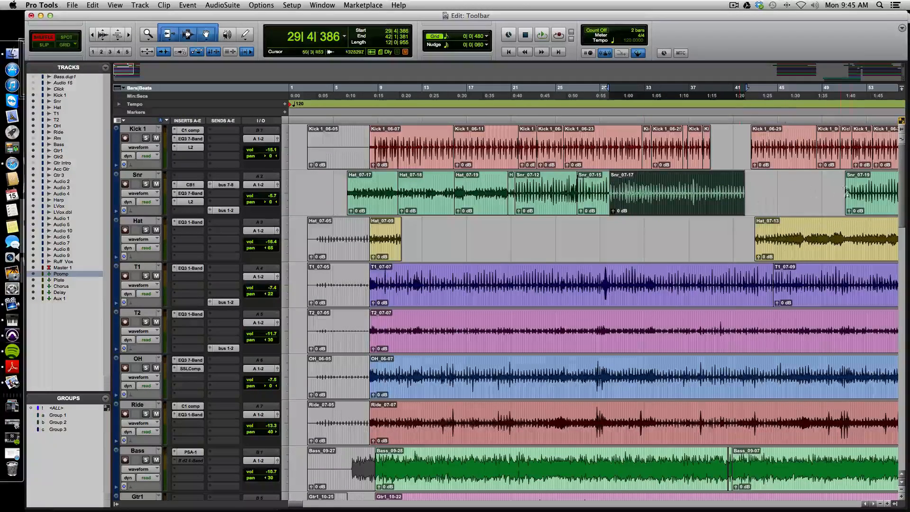
{"action": "left_click", "coordinate": [783, 200]}
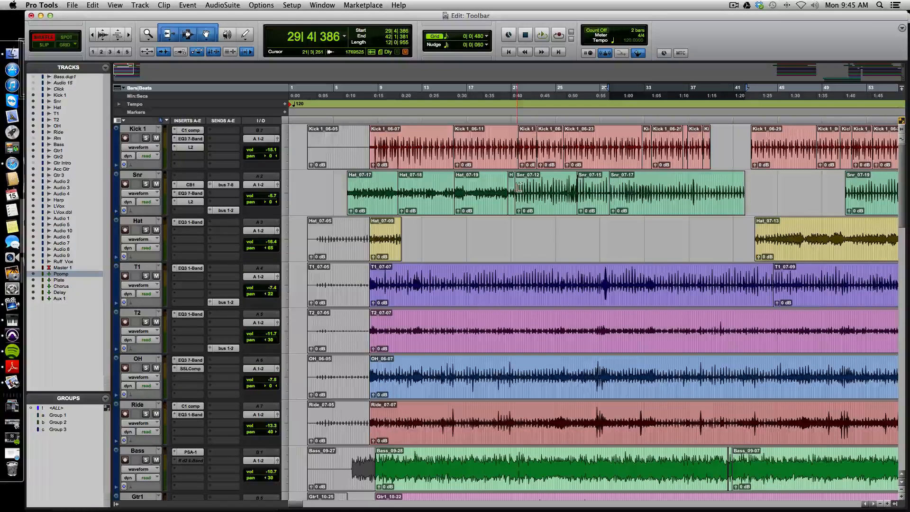
Reorder the Snr track by shuffling the small Hat clip, Hat_07-19 and Hat_07-18 to after Snr_07-17.
{"action": "left_click_drag", "start_coordinate": [512, 209], "coordinate": [759, 202]}
{"action": "left_click_drag", "start_coordinate": [479, 213], "coordinate": [759, 186]}
{"action": "left_click_drag", "start_coordinate": [425, 206], "coordinate": [777, 195]}
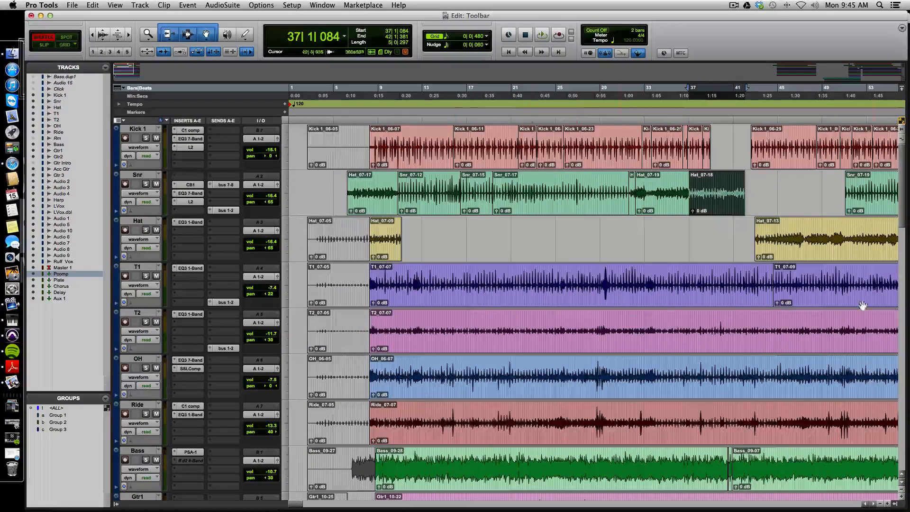
Delete several short sections around the individual hits on the Snr track in bar 16, between about 16|3|242 and 16|4|320.
{"action": "left_click", "coordinate": [463, 280]}
{"action": "key", "text": "super+bracketright"}
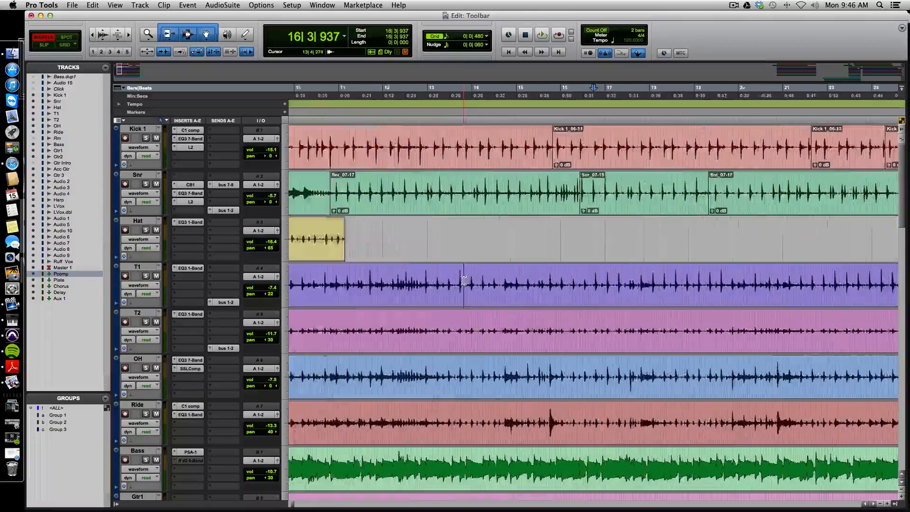
{"action": "key", "text": "super+bracketright"}
{"action": "key", "text": "super+bracketright"}
{"action": "key", "text": "super+bracketright"}
{"action": "key", "text": "super+bracketright"}
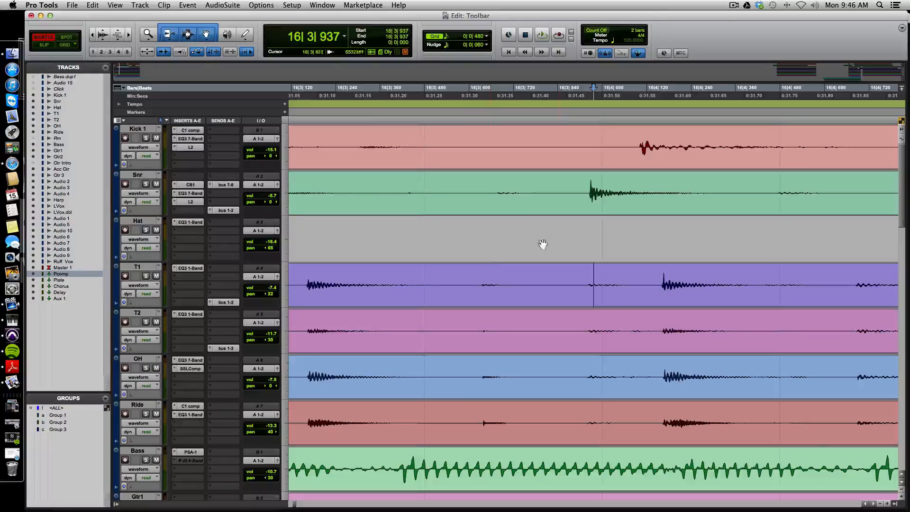
{"action": "mouse_move", "coordinate": [337, 190]}
{"action": "left_mouse_down"}
{"action": "mouse_move", "coordinate": [516, 191]}
{"action": "mouse_move", "coordinate": [490, 197]}
{"action": "mouse_move", "coordinate": [495, 208]}
{"action": "left_mouse_up"}
{"action": "key", "text": "Delete"}
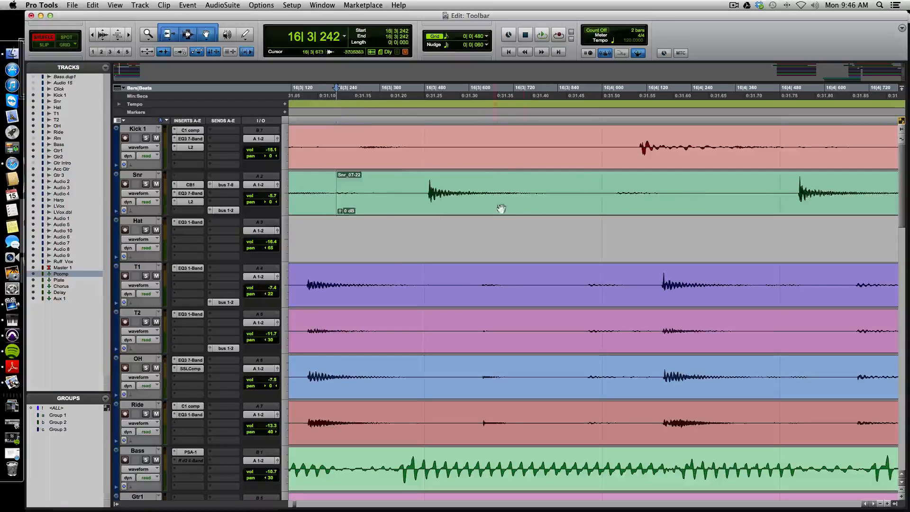
{"action": "left_click_drag", "start_coordinate": [548, 192], "coordinate": [625, 200]}
{"action": "key", "text": "Delete"}
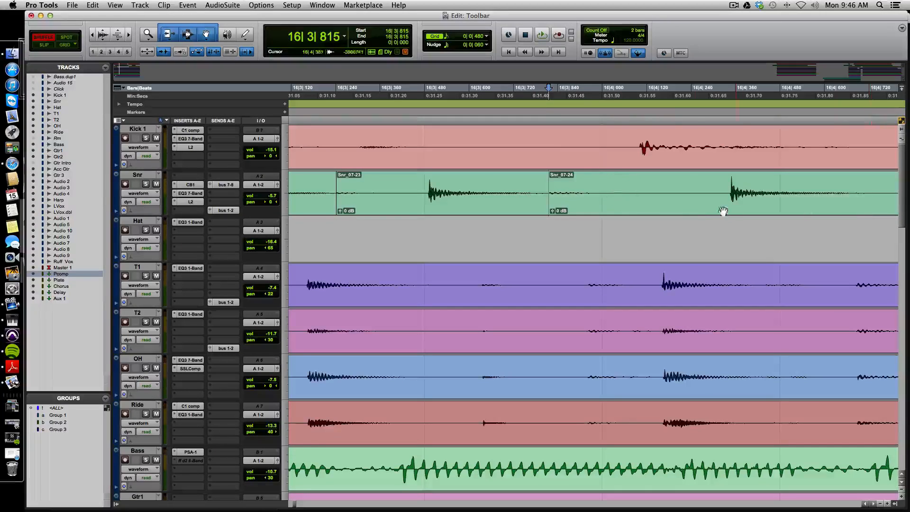
{"action": "left_click_drag", "start_coordinate": [701, 188], "coordinate": [870, 196]}
{"action": "key", "text": "Delete"}
{"action": "key", "text": "Delete"}
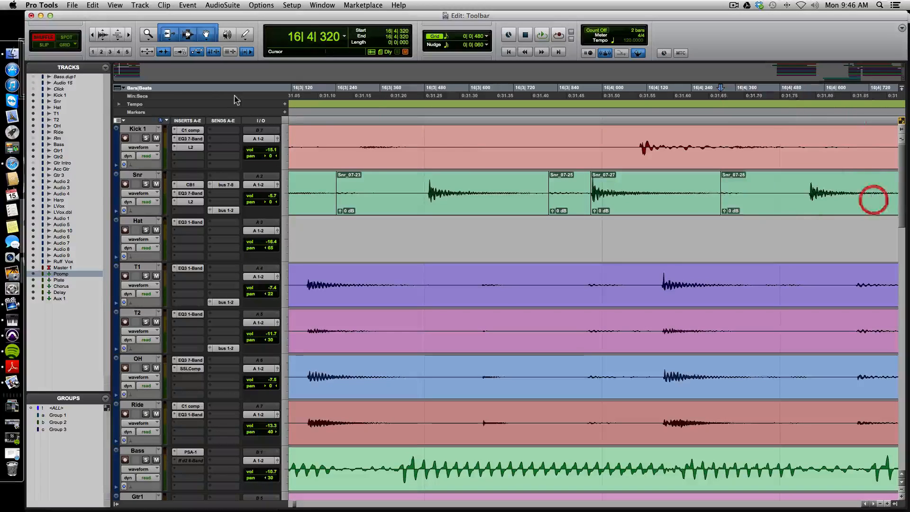
Delete a section of the Kick 1 track from about 16|3|435 and short sections of the T1 track around 16|3|521.
{"action": "left_click_drag", "start_coordinate": [410, 143], "coordinate": [643, 145]}
{"action": "key", "text": "Delete"}
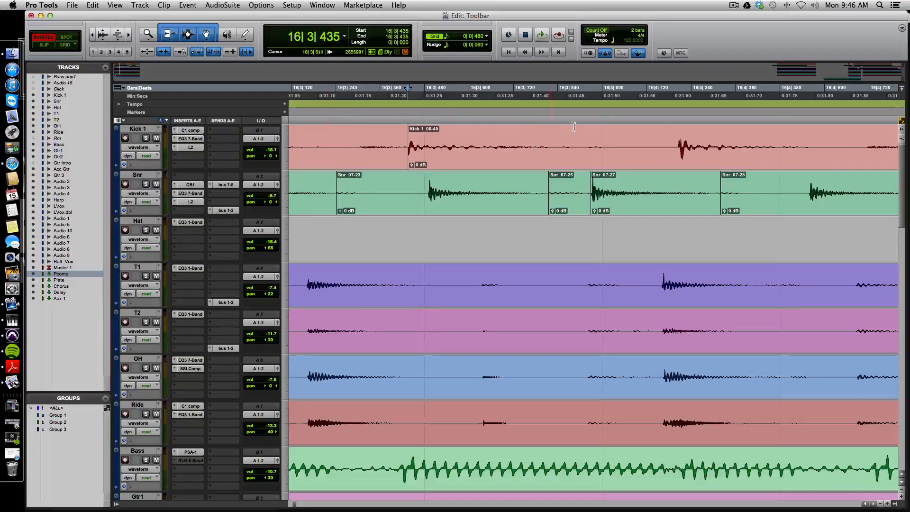
{"action": "left_click_drag", "start_coordinate": [423, 287], "coordinate": [526, 285]}
{"action": "key", "text": "Delete"}
{"action": "key", "text": "Delete"}
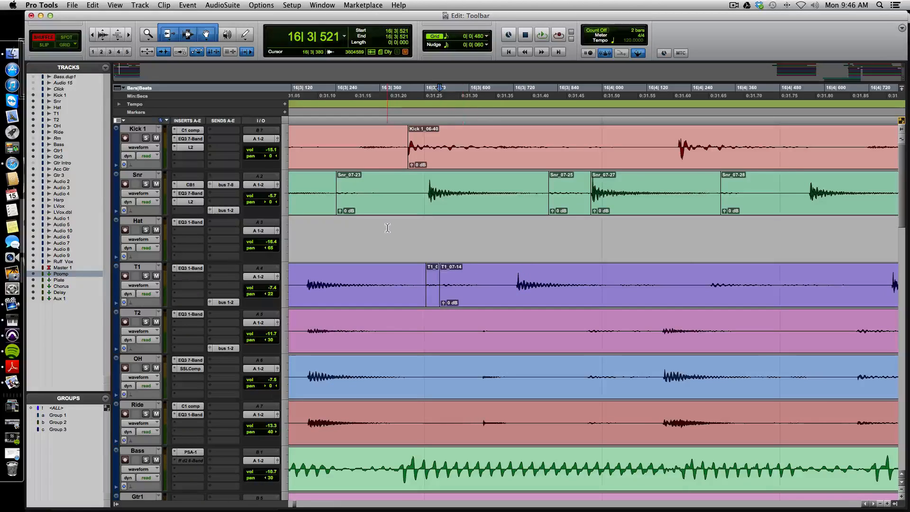
{"action": "scroll", "coordinate": [387, 228], "scroll_direction": "left", "scroll_amount": 3}
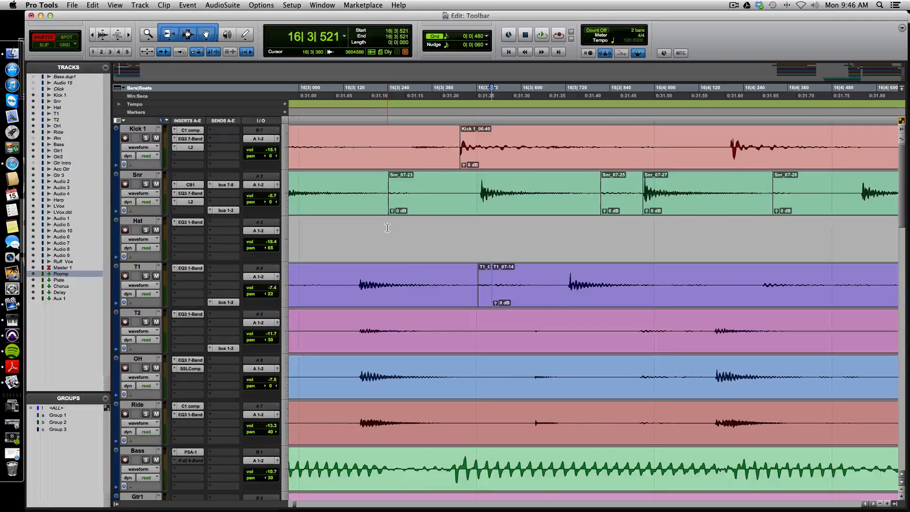
{"action": "scroll", "coordinate": [388, 228], "scroll_direction": "down", "scroll_amount": 10}
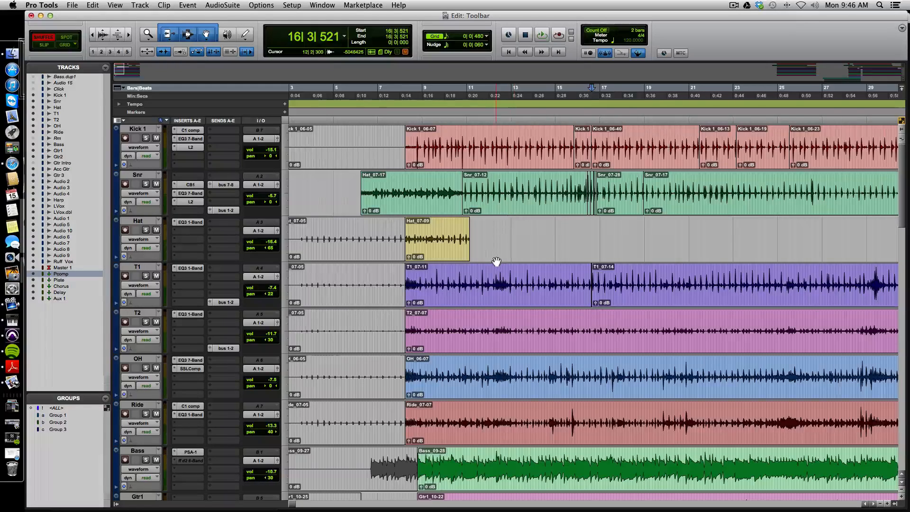
Examine the spacing of the grid lines across bar 16 on the empty Hat track and the list of available grid values.
{"action": "key", "text": "t"}
{"action": "key", "text": "t"}
{"action": "key", "text": "t"}
{"action": "key", "text": "t"}
{"action": "key", "text": "t"}
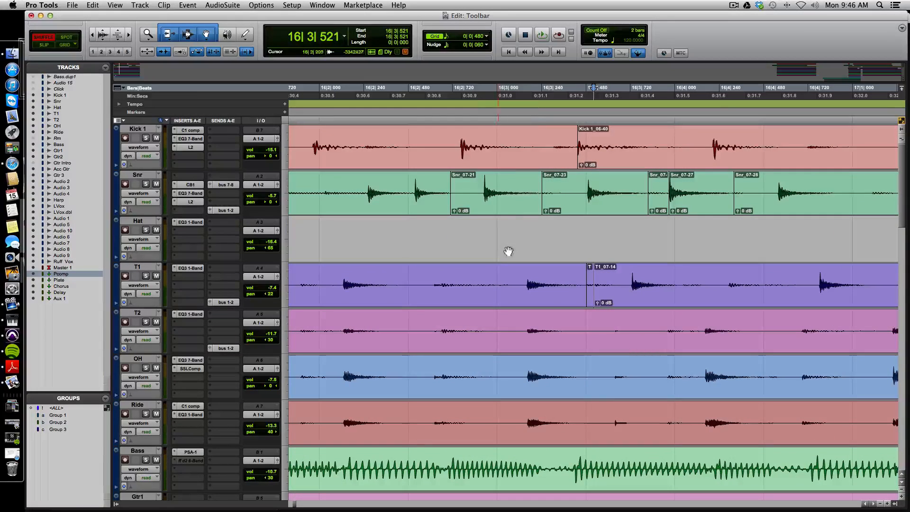
{"action": "left_click", "coordinate": [497, 221]}
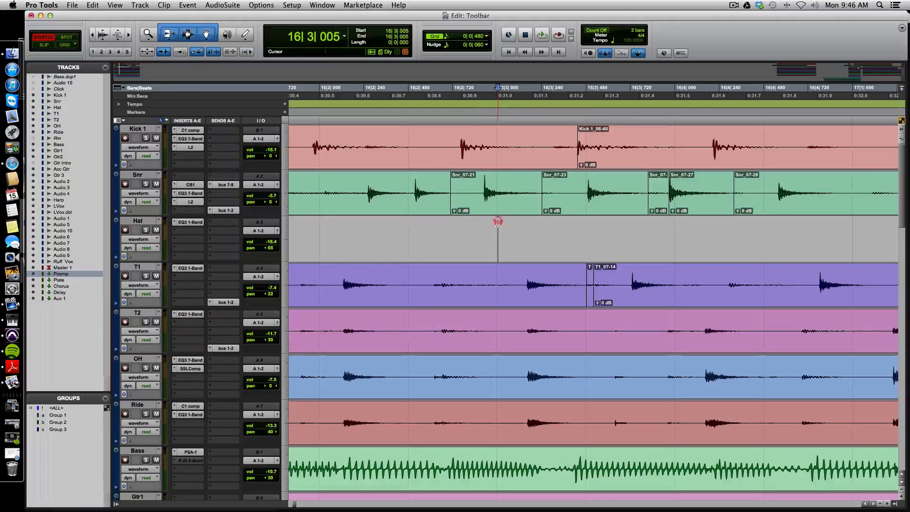
{"action": "left_click", "coordinate": [584, 227]}
{"action": "left_click", "coordinate": [678, 228]}
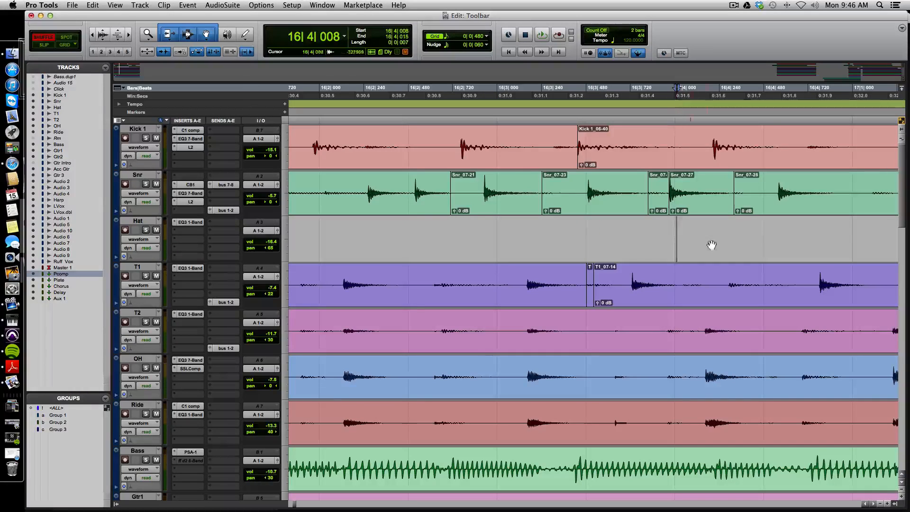
{"action": "left_click", "coordinate": [766, 231]}
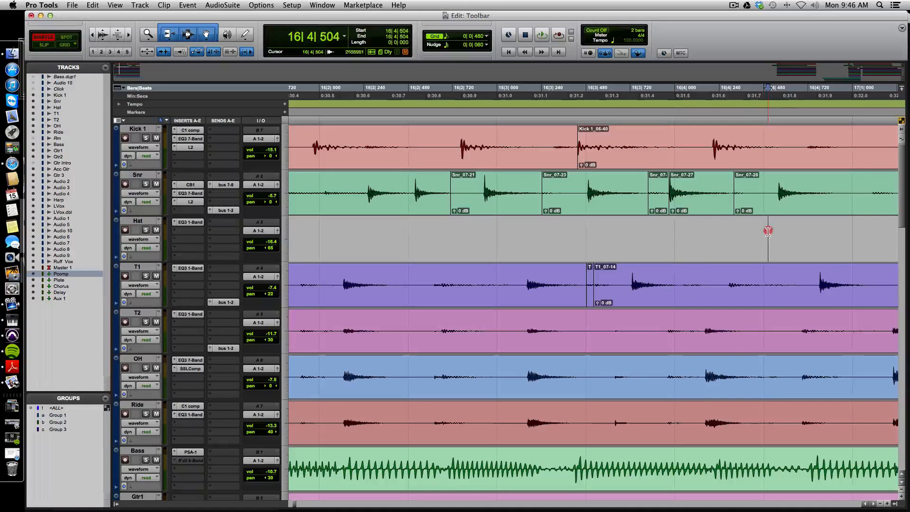
{"action": "left_click", "coordinate": [320, 224]}
{"action": "left_click", "coordinate": [410, 227]}
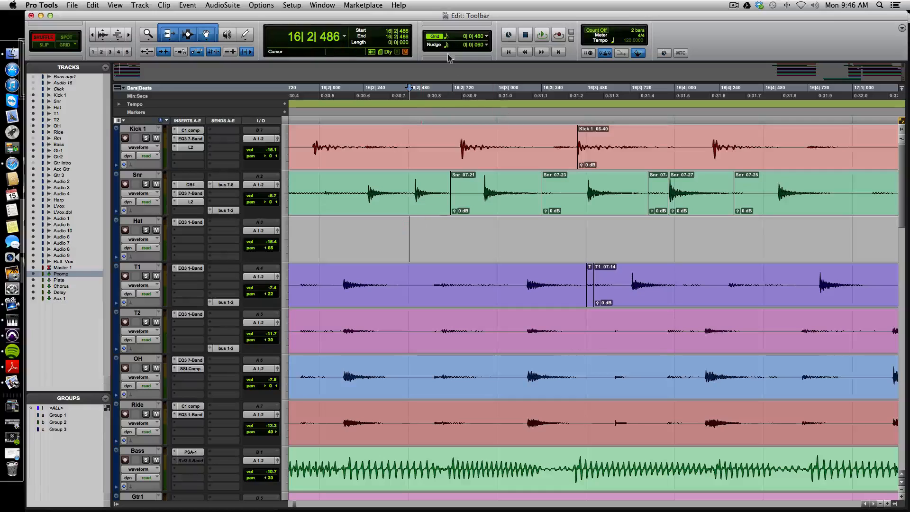
{"action": "left_click", "coordinate": [487, 36]}
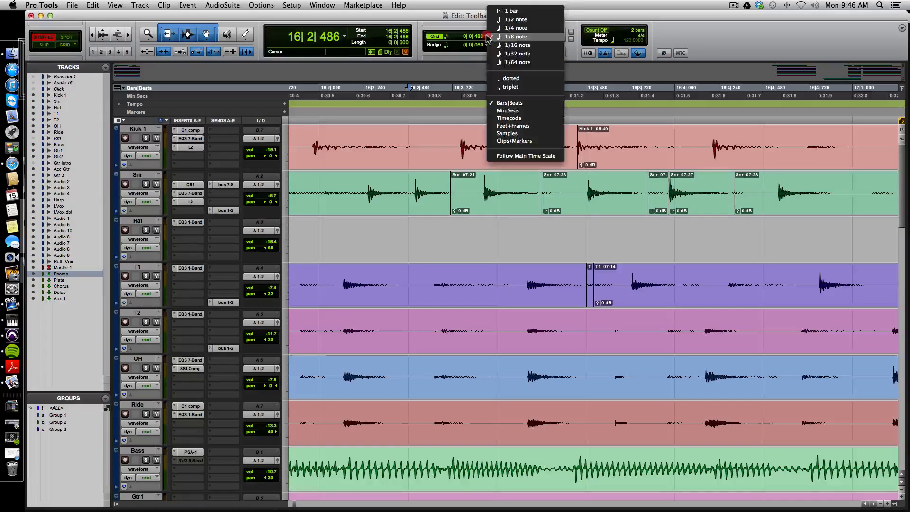
{"action": "left_click", "coordinate": [380, 234]}
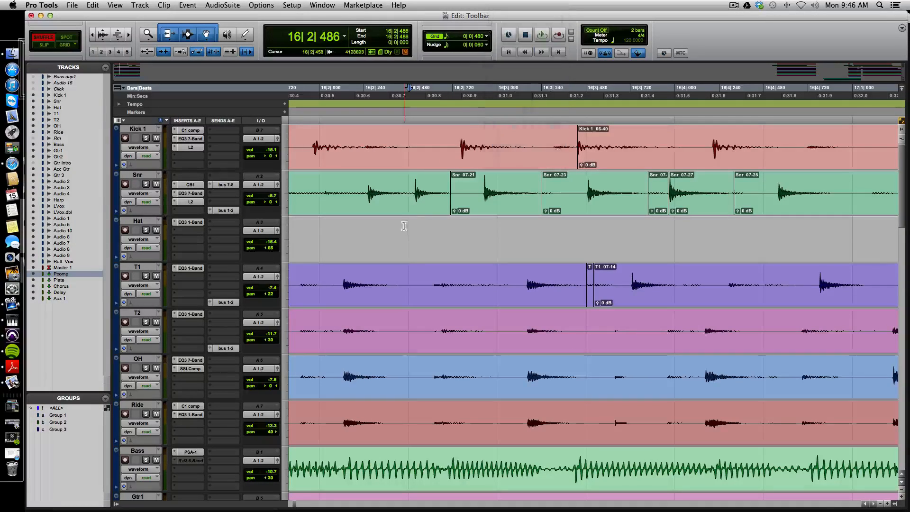
Move the short T1 clip onto the Hat track at 16|3|480 in Grid mode, and reposition it at 16|2|365 in Slip mode.
{"action": "left_click", "coordinate": [62, 45]}
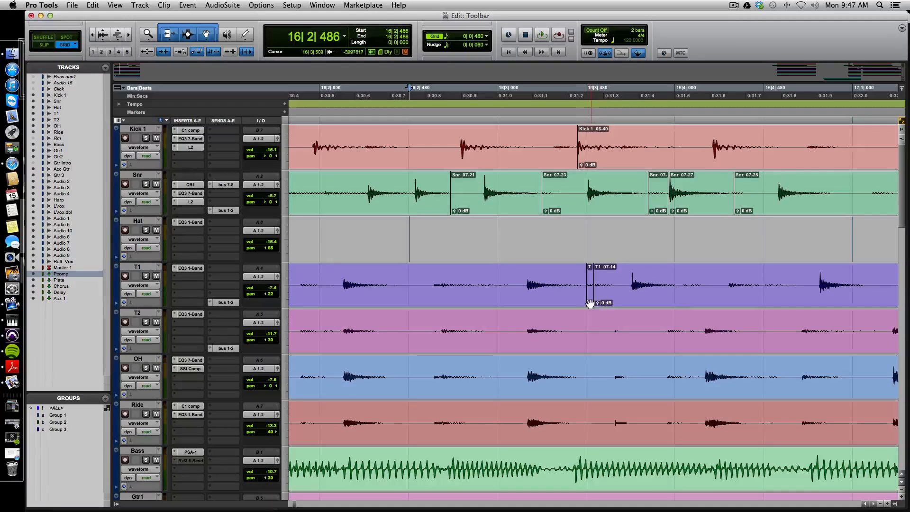
{"action": "left_click_drag", "start_coordinate": [591, 300], "coordinate": [605, 246]}
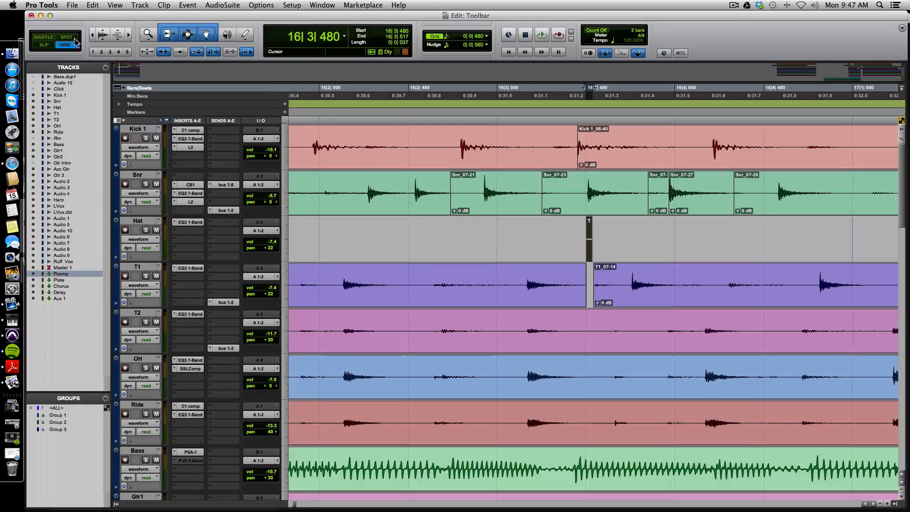
{"action": "key", "text": "F3"}
{"action": "scroll", "coordinate": [592, 252], "scroll_direction": "left", "scroll_amount": 2}
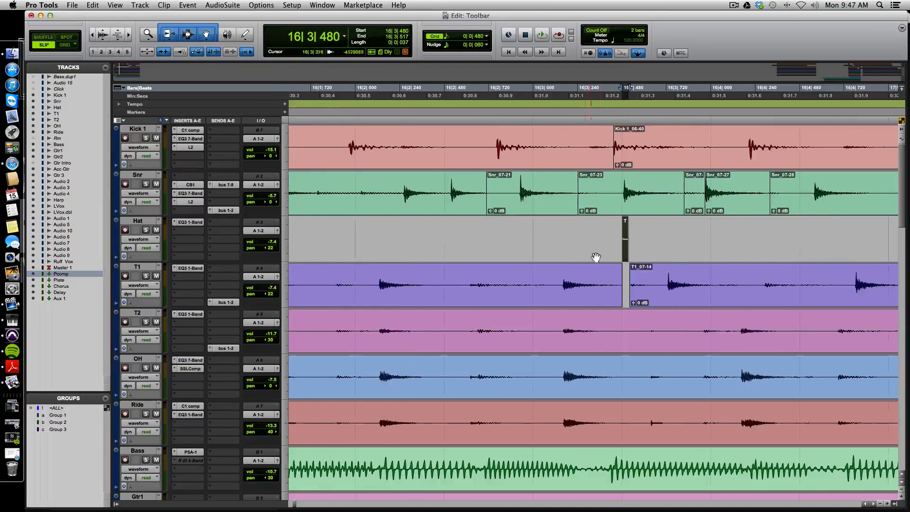
{"action": "left_click_drag", "start_coordinate": [627, 254], "coordinate": [464, 247]}
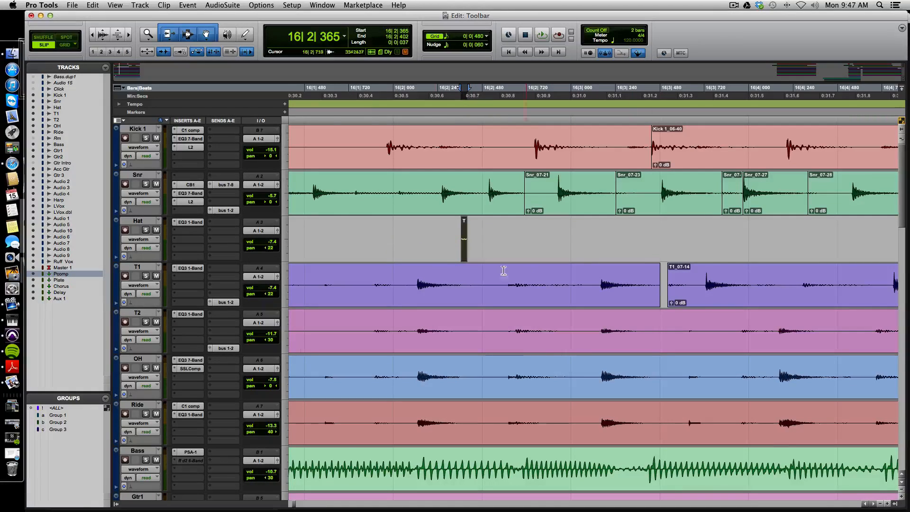
Snap the short Hat clip to 16|2|000 in Grid mode, and set the grid value to 1/16 note.
{"action": "key", "text": "F4"}
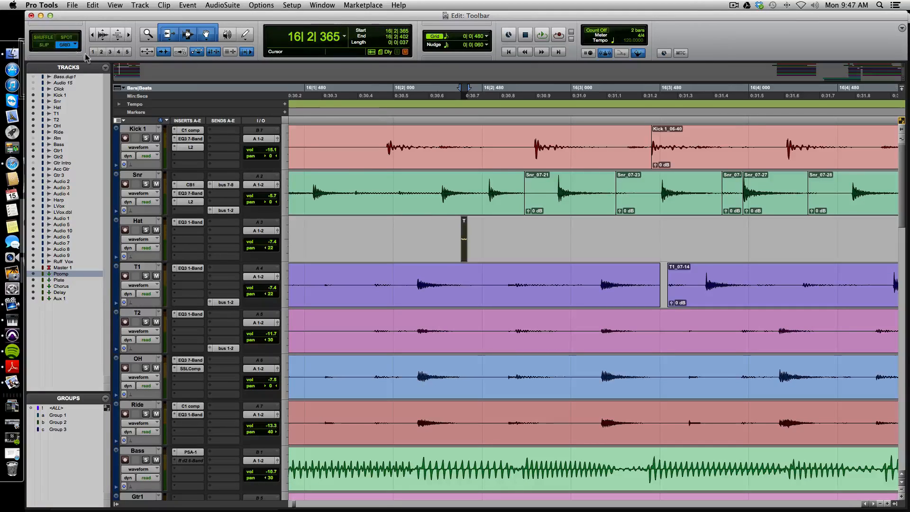
{"action": "left_click_drag", "start_coordinate": [465, 258], "coordinate": [372, 246]}
{"action": "left_click", "coordinate": [487, 37]}
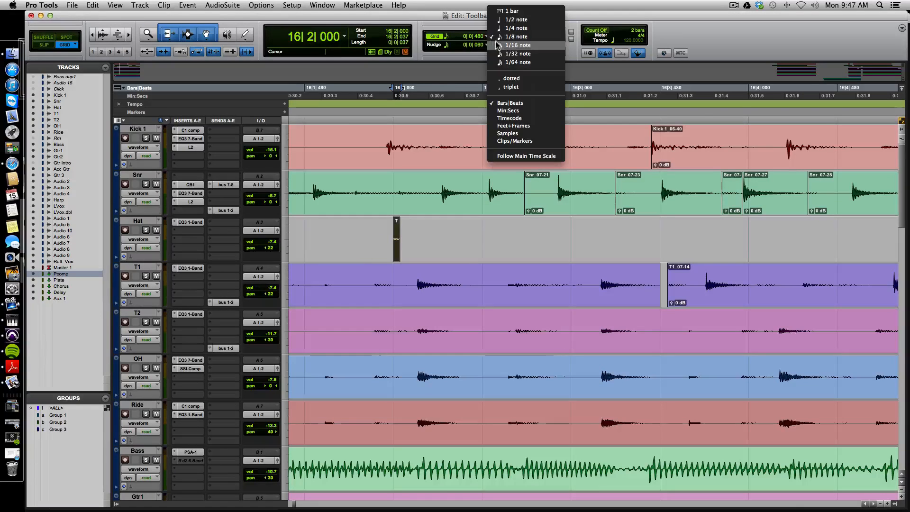
{"action": "left_click", "coordinate": [503, 46]}
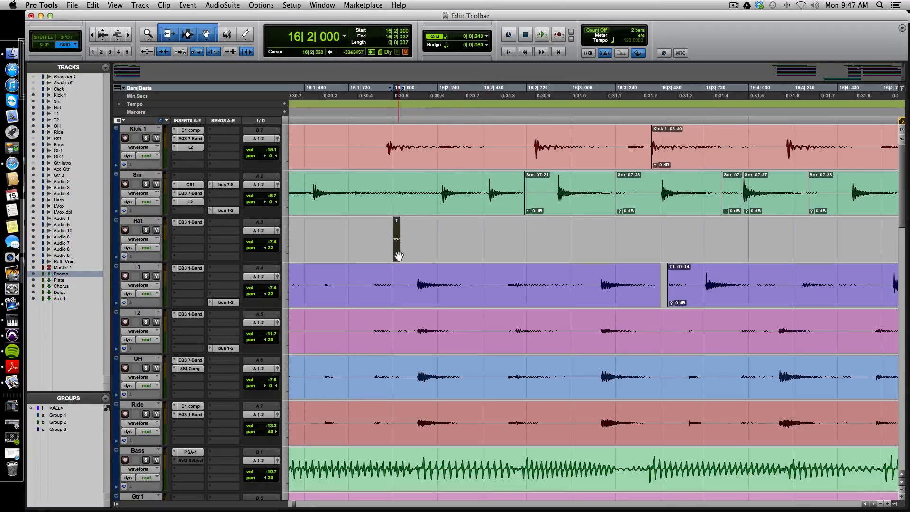
{"action": "mouse_move", "coordinate": [398, 256]}
{"action": "left_mouse_down"}
{"action": "mouse_move", "coordinate": [577, 254]}
{"action": "mouse_move", "coordinate": [407, 256]}
{"action": "left_mouse_up"}
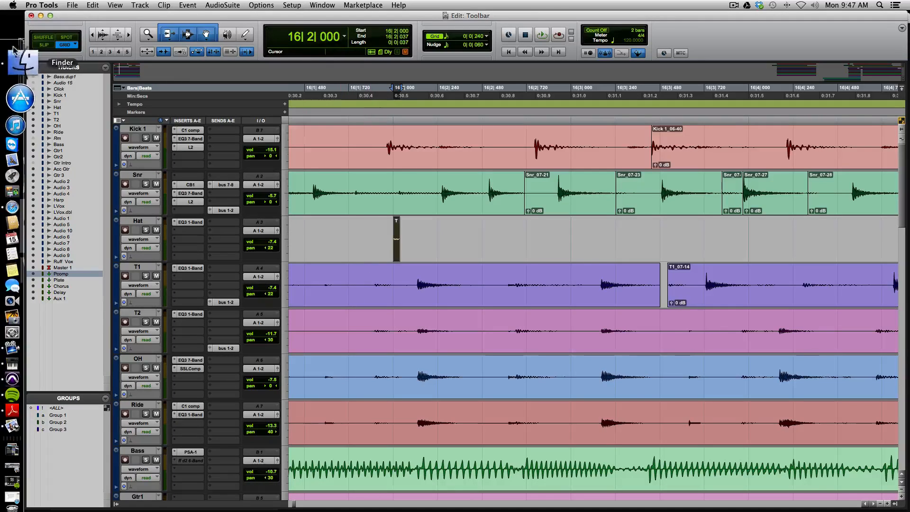
Move the short Hat clip to 16|1|832 in Slip mode, and snap it to 15|4|240 in Absolute Grid mode.
{"action": "left_click", "coordinate": [45, 45]}
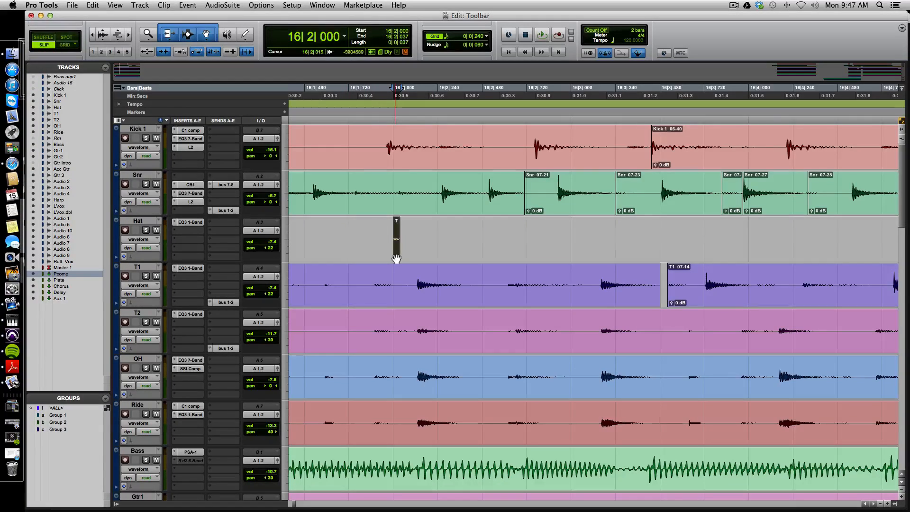
{"action": "left_click_drag", "start_coordinate": [393, 257], "coordinate": [372, 258]}
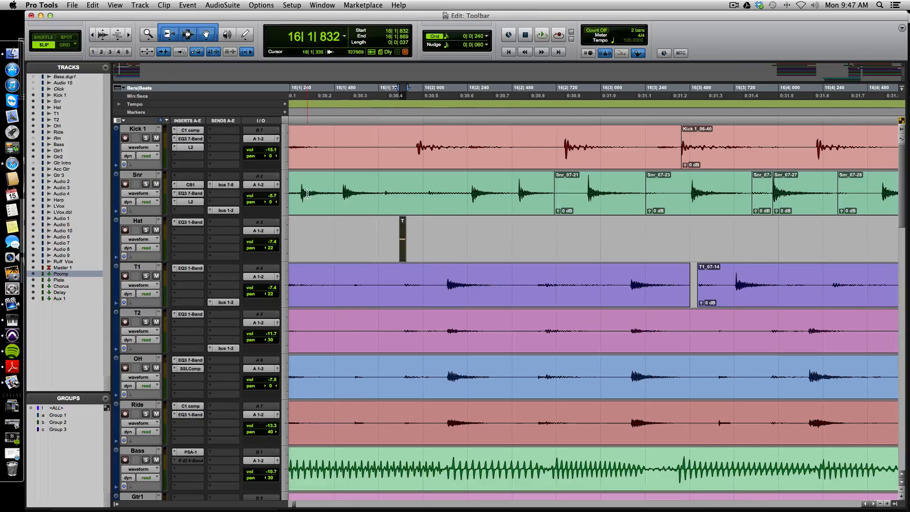
{"action": "left_click", "coordinate": [65, 44]}
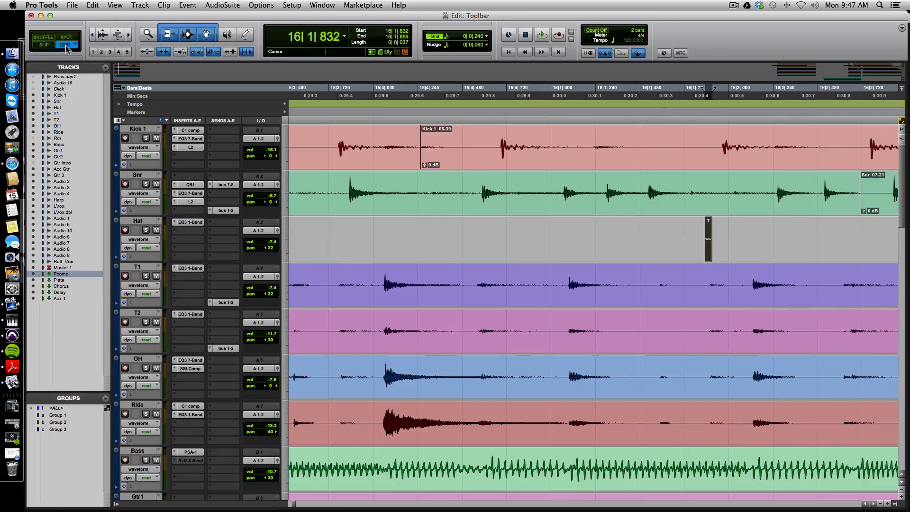
{"action": "left_click", "coordinate": [67, 46]}
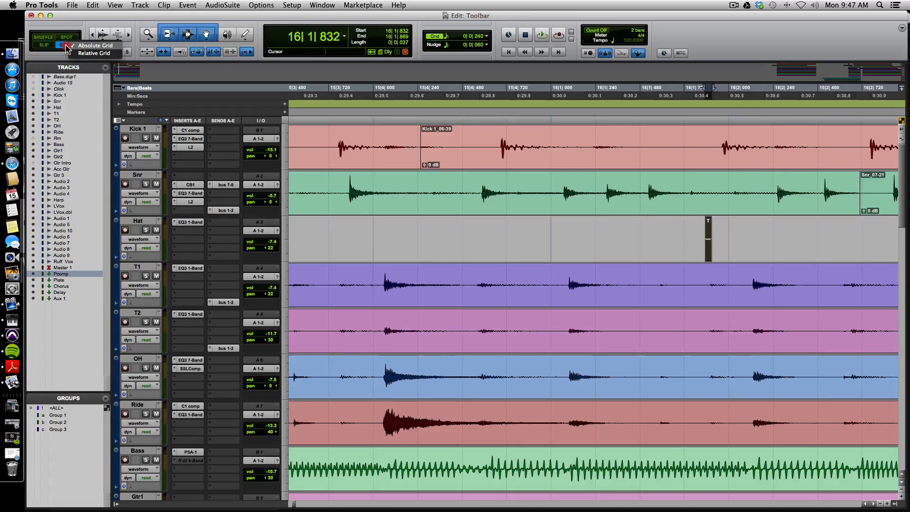
{"action": "left_click", "coordinate": [67, 45]}
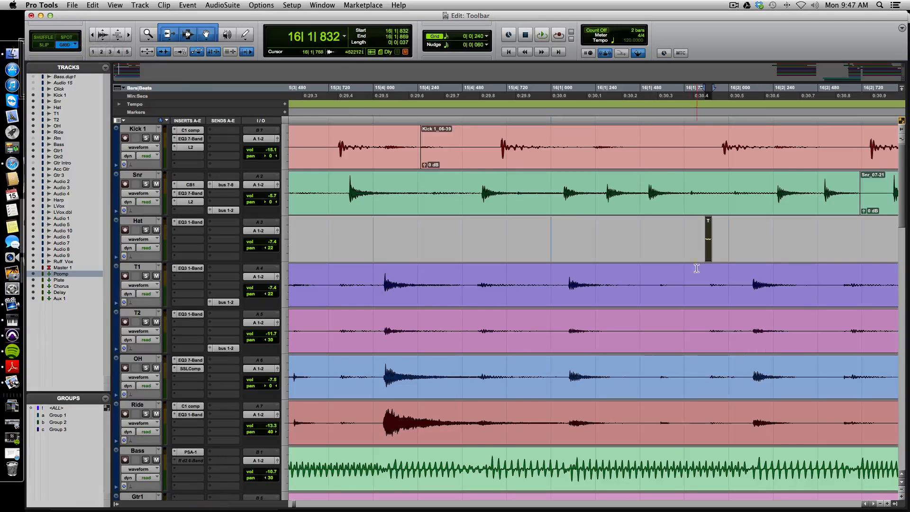
{"action": "left_click_drag", "start_coordinate": [708, 254], "coordinate": [438, 236]}
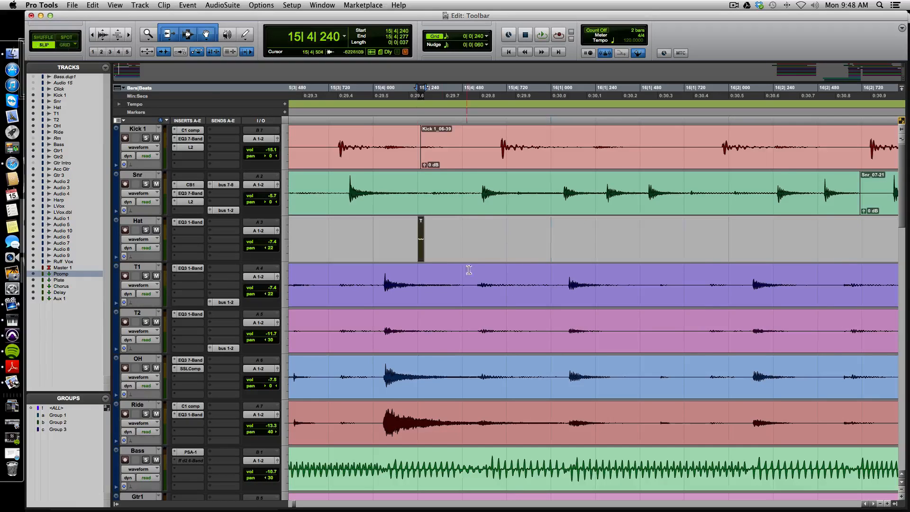
Move the short Hat clip off the grid to 15|4|342 in Slip mode, and try shifting it in Relative Grid mode.
{"action": "left_click_drag", "start_coordinate": [421, 255], "coordinate": [439, 253]}
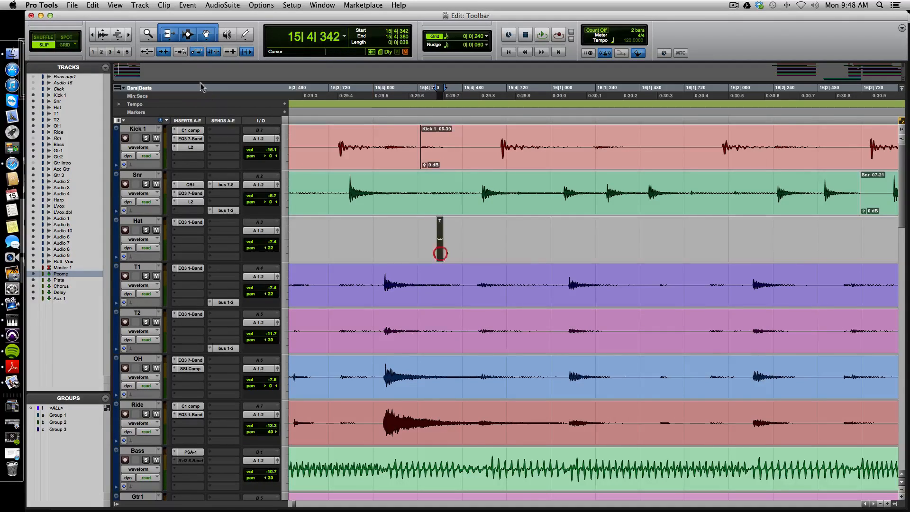
{"action": "left_click", "coordinate": [71, 45]}
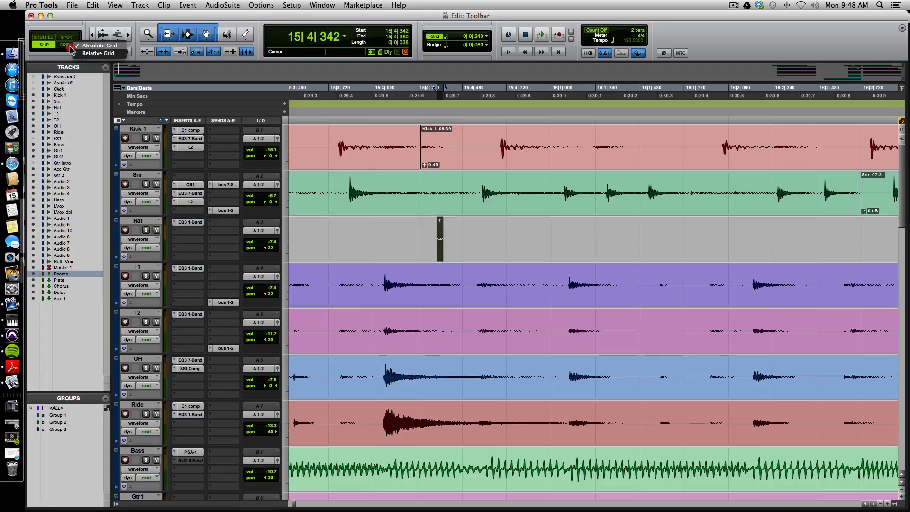
{"action": "left_click", "coordinate": [80, 52]}
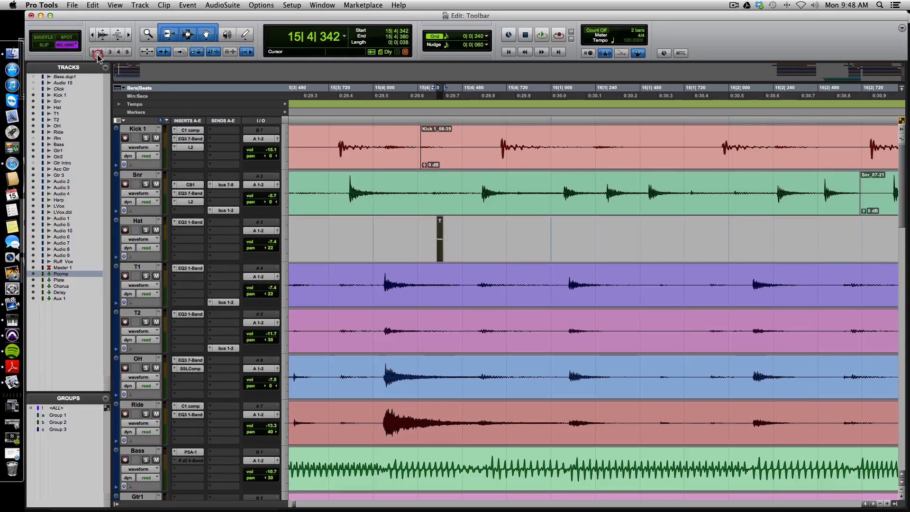
{"action": "mouse_move", "coordinate": [440, 248]}
{"action": "left_mouse_down"}
{"action": "mouse_move", "coordinate": [553, 258]}
{"action": "mouse_move", "coordinate": [432, 260]}
{"action": "mouse_move", "coordinate": [510, 252]}
{"action": "mouse_move", "coordinate": [439, 255]}
{"action": "mouse_move", "coordinate": [486, 248]}
{"action": "mouse_move", "coordinate": [579, 251]}
{"action": "mouse_move", "coordinate": [433, 253]}
{"action": "mouse_move", "coordinate": [670, 252]}
{"action": "mouse_move", "coordinate": [436, 256]}
{"action": "left_mouse_up"}
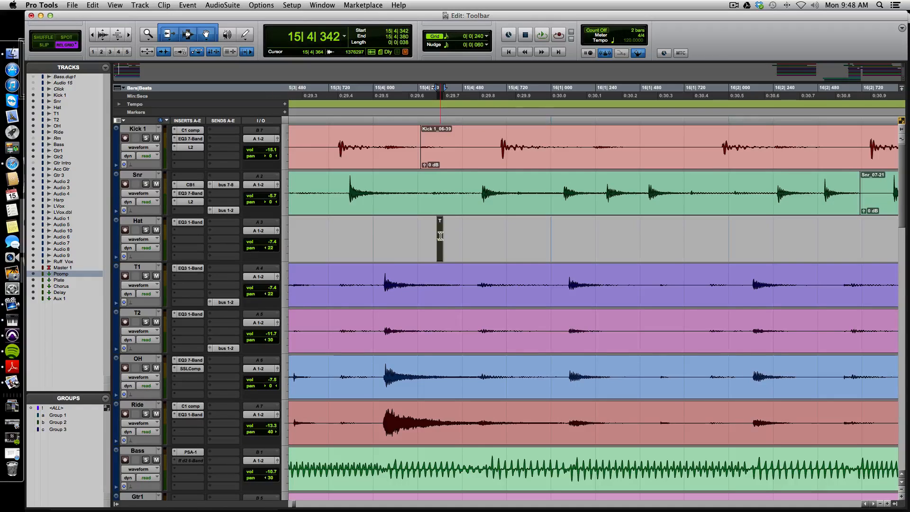
In Grid mode, delete T1 from 15|4|240 to 16|1|000 and from 16|1|240 to 16|2|480, and select T2 from 15|4|480 to 16|2|240.
{"action": "left_click", "coordinate": [69, 46]}
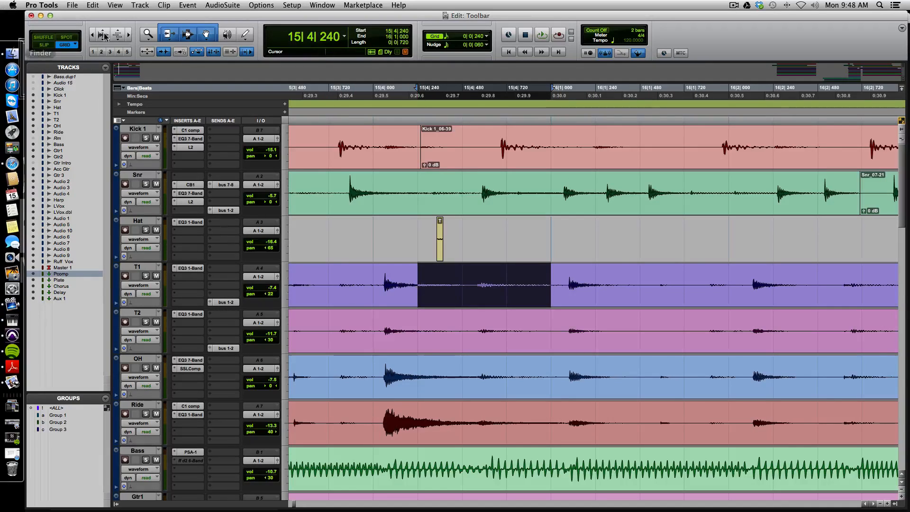
{"action": "key", "text": "Delete"}
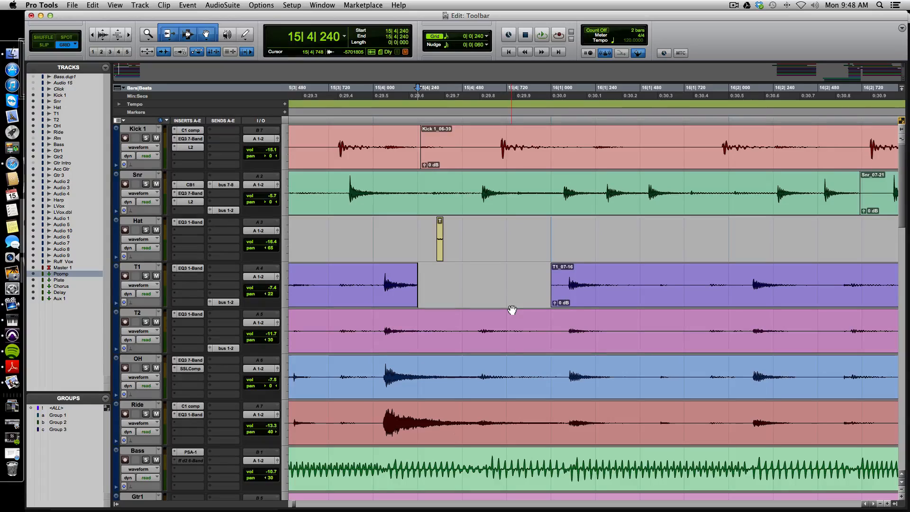
{"action": "left_click_drag", "start_coordinate": [601, 287], "coordinate": [809, 294]}
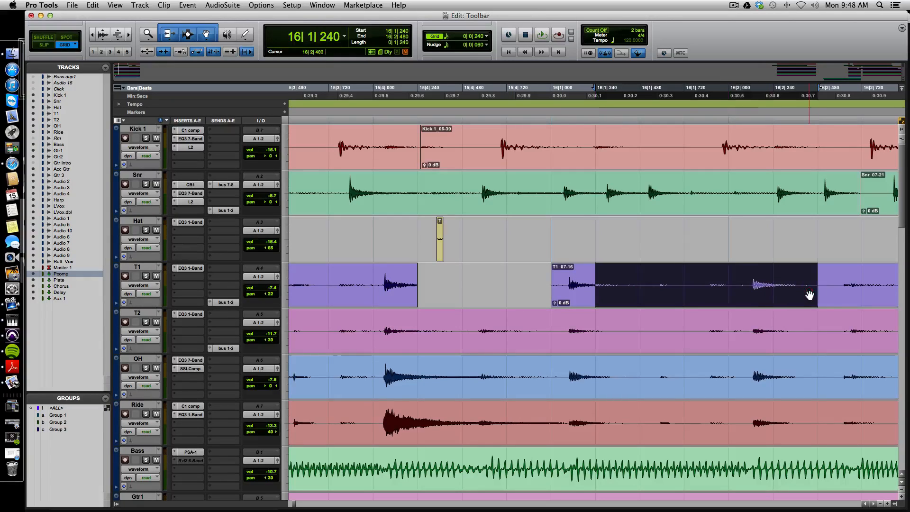
{"action": "key", "text": "Delete"}
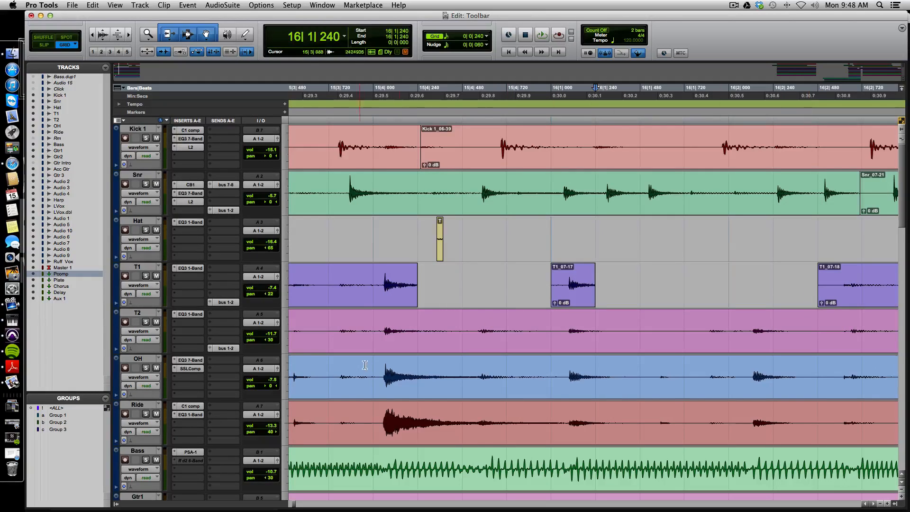
{"action": "left_click_drag", "start_coordinate": [450, 326], "coordinate": [768, 331]}
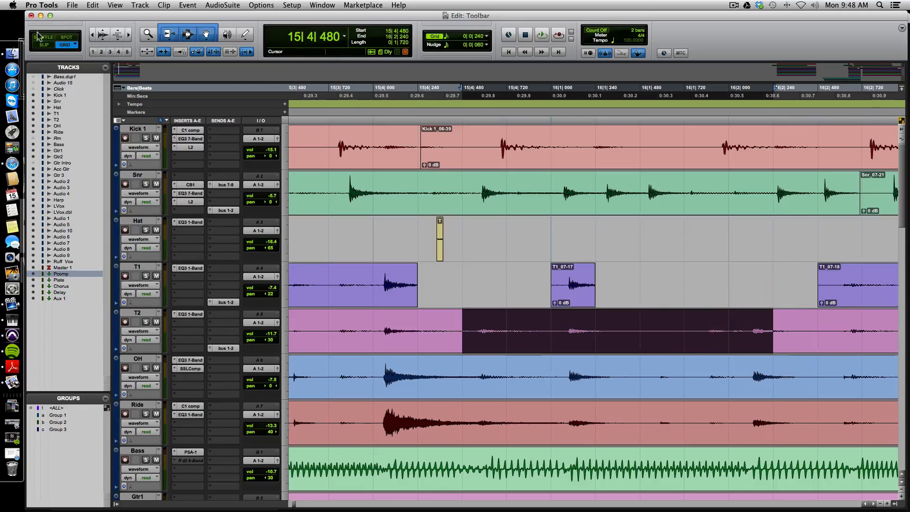
In Slip mode, delete two off-grid sections of the T2 track, from 15|3|786 to 15|4|072 and a short one from 15|4|914.
{"action": "left_click", "coordinate": [42, 45]}
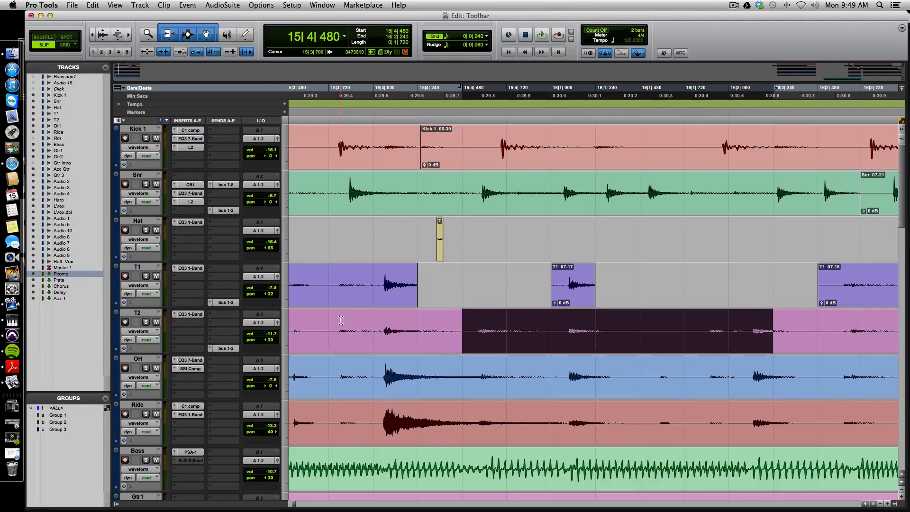
{"action": "left_click_drag", "start_coordinate": [341, 320], "coordinate": [386, 324]}
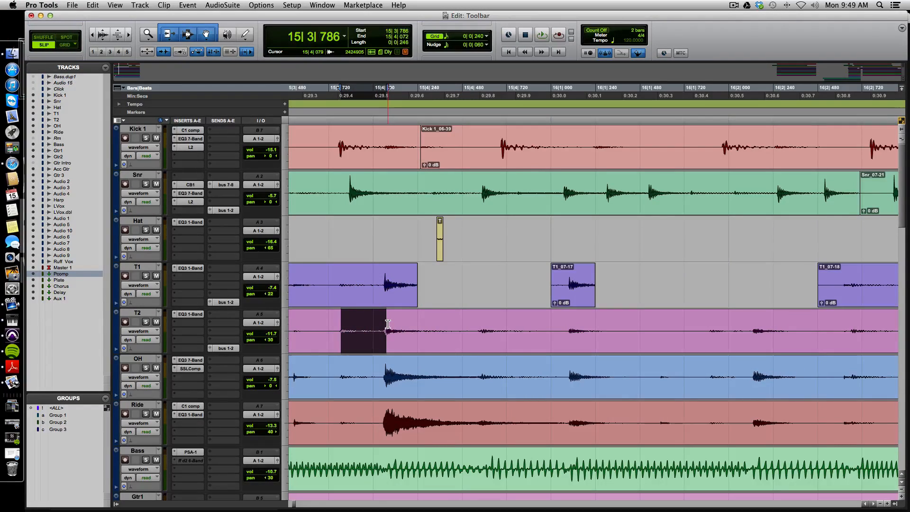
{"action": "key", "text": "Delete"}
{"action": "left_click_drag", "start_coordinate": [542, 322], "coordinate": [588, 323]}
{"action": "key", "text": "Delete"}
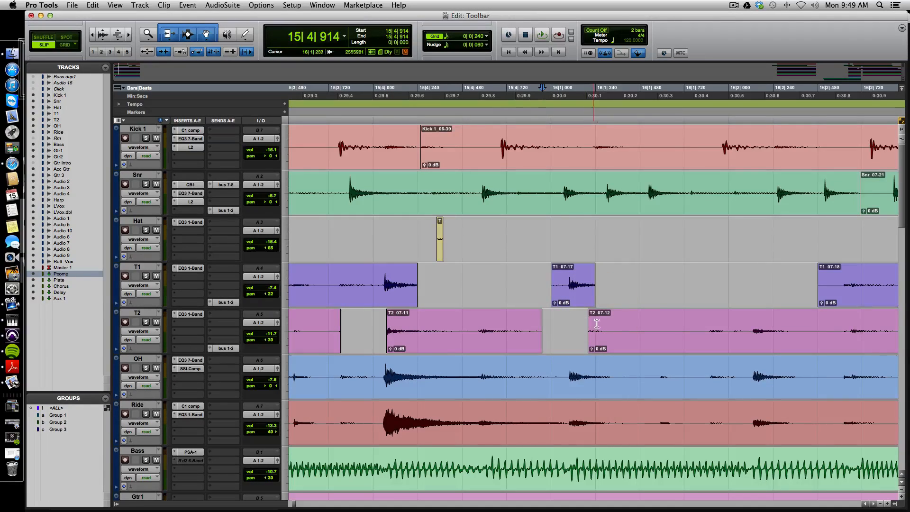
Select the T2 track from 16|1|540 to 16|2|054, and place the edit cursor on the Hat track at 15|4|742.
{"action": "left_click_drag", "start_coordinate": [650, 324], "coordinate": [738, 325]}
{"action": "left_click", "coordinate": [661, 253]}
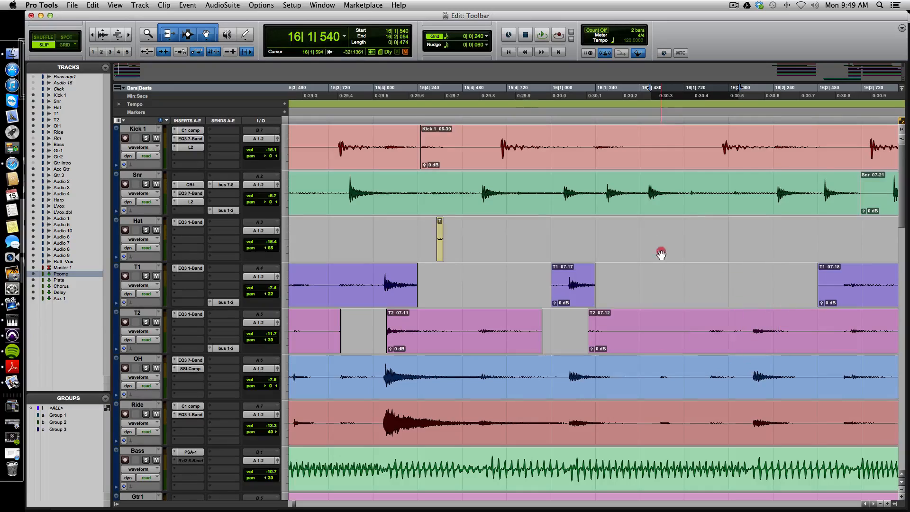
{"action": "left_click", "coordinate": [511, 235]}
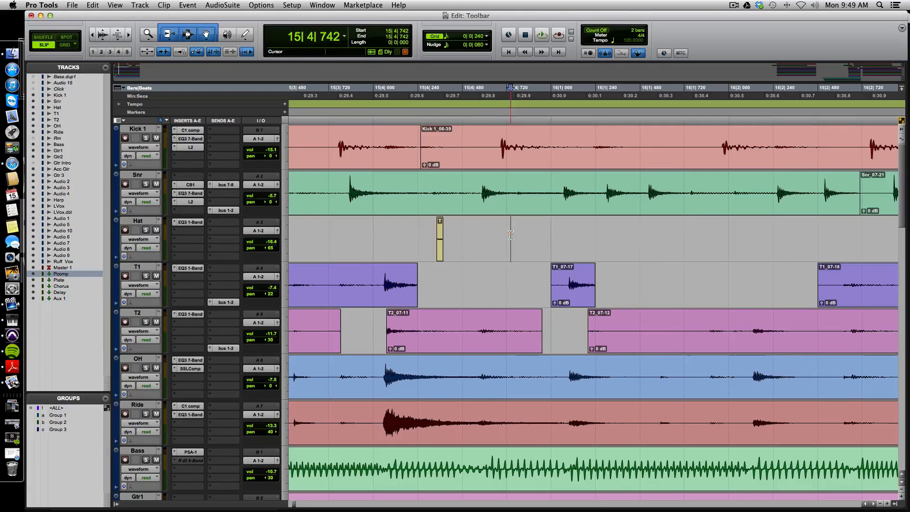
In Slip mode, place the edit cursor at several off-grid points on the Hat and T1 tracks, including 15|4|563 and 15|3|847.
{"action": "left_click", "coordinate": [484, 285]}
{"action": "left_click", "coordinate": [443, 280]}
{"action": "left_click", "coordinate": [478, 234]}
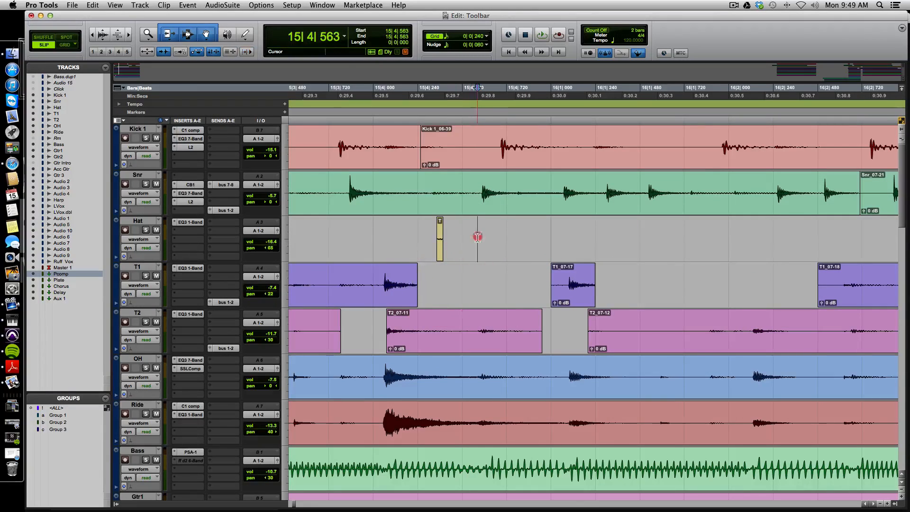
{"action": "left_click", "coordinate": [352, 228]}
In Grid mode, place the edit cursor at successive grid points on the Hat and T1 tracks, including 16|1|480 and 16|2|240.
{"action": "left_click", "coordinate": [65, 45]}
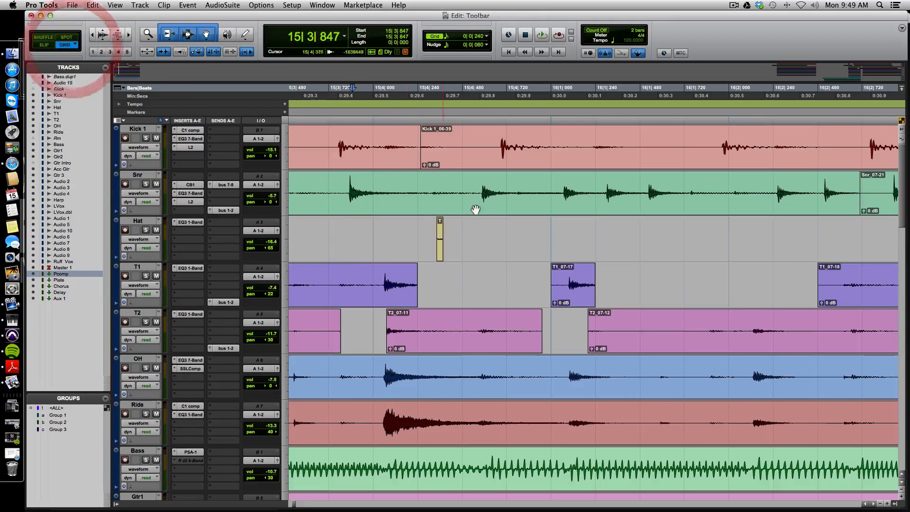
{"action": "left_click", "coordinate": [494, 225]}
{"action": "left_click", "coordinate": [496, 276]}
{"action": "left_click", "coordinate": [635, 239]}
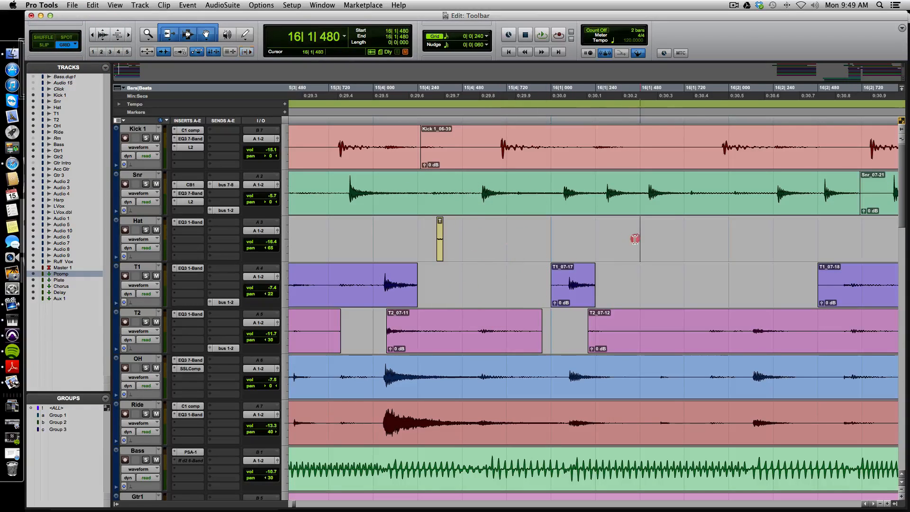
{"action": "left_click", "coordinate": [700, 280]}
{"action": "left_click", "coordinate": [730, 234]}
{"action": "left_click", "coordinate": [767, 234]}
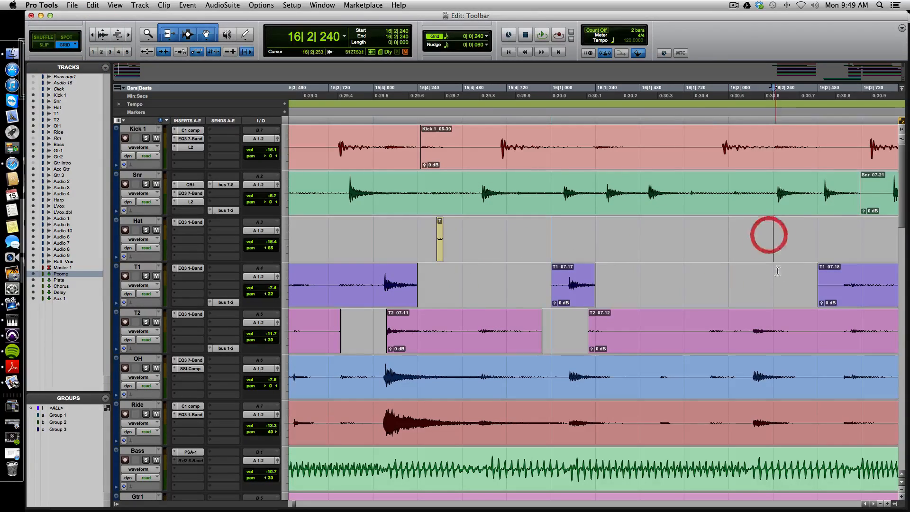
{"action": "left_click", "coordinate": [785, 284]}
{"action": "left_click", "coordinate": [728, 287]}
{"action": "left_click", "coordinate": [630, 286]}
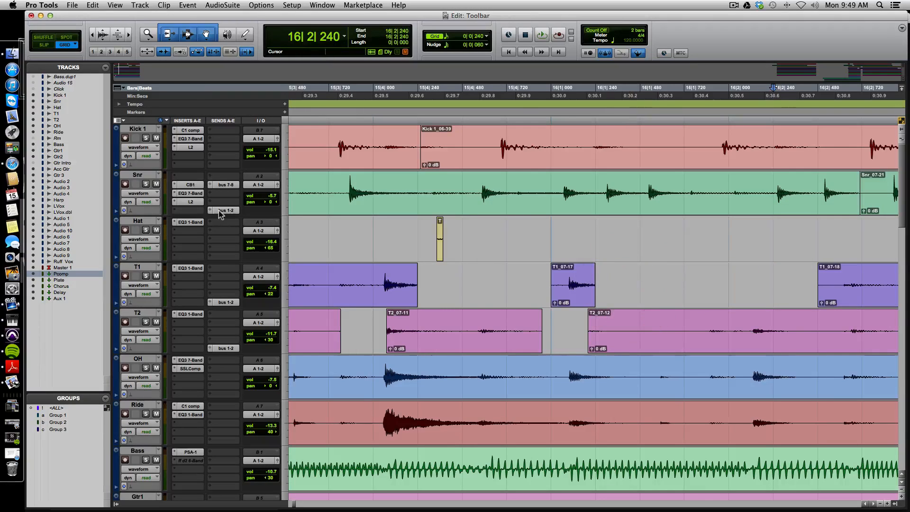
Switch the edit mode to Spot.
{"action": "left_click", "coordinate": [64, 38]}
{"action": "scroll", "coordinate": [693, 265], "scroll_direction": "left", "scroll_amount": 3}
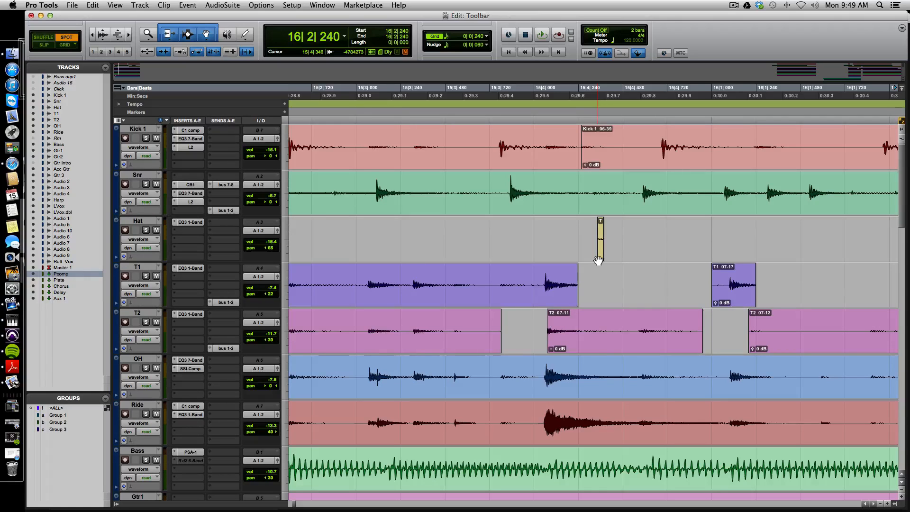
{"action": "scroll", "coordinate": [598, 259], "scroll_direction": "left", "scroll_amount": 5}
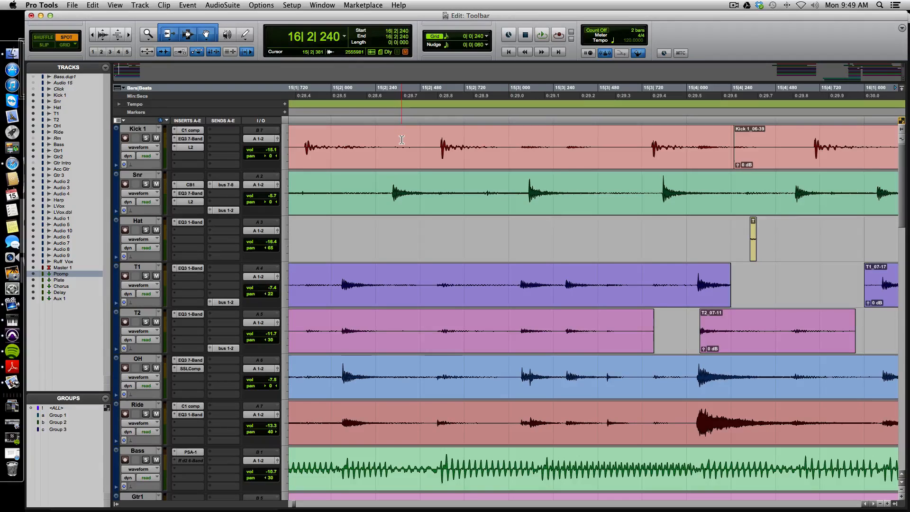
In Slip mode, delete three off-grid sections of the Kick 1 track between bars 9 and 15, the last one starting at 14|1|707.
{"action": "key", "text": "r"}
{"action": "key", "text": "r"}
{"action": "key", "text": "r"}
{"action": "key", "text": "r"}
{"action": "key", "text": "r"}
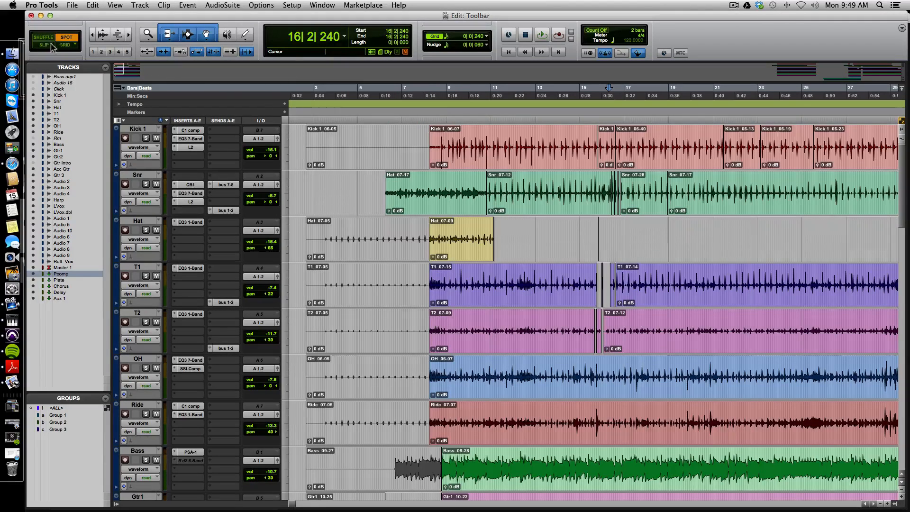
{"action": "key", "text": "F2"}
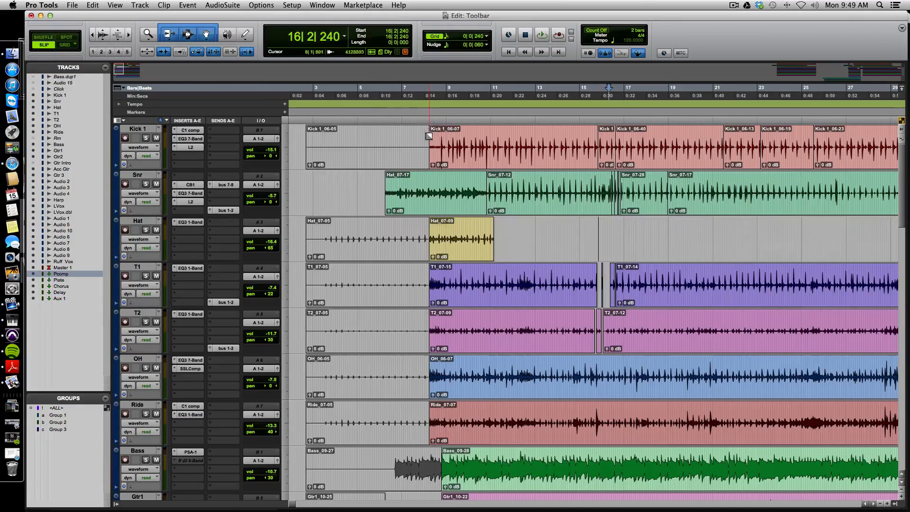
{"action": "left_click_drag", "start_coordinate": [439, 130], "coordinate": [592, 138]}
{"action": "left_click_drag", "start_coordinate": [458, 134], "coordinate": [579, 142]}
{"action": "key", "text": "Delete"}
{"action": "key", "text": "Delete"}
{"action": "key", "text": "Delete"}
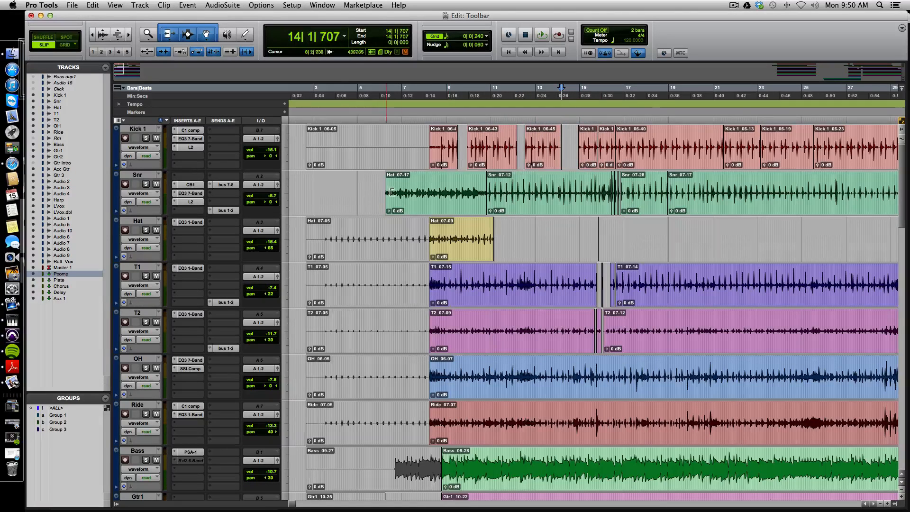
Delete the Snr track from 5|2|883 to 17|3|456 and the end of the Hat clip from 10|2|361 to 11|1|594.
{"action": "left_click_drag", "start_coordinate": [371, 191], "coordinate": [636, 205]}
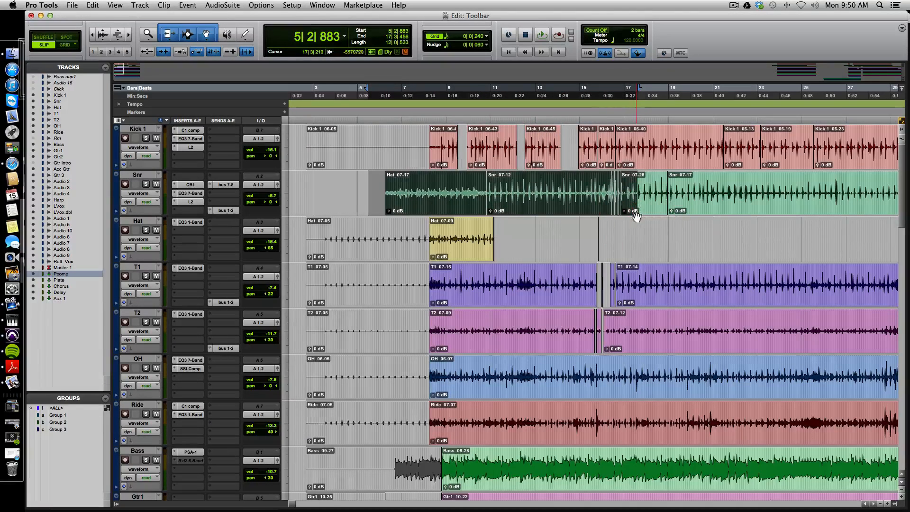
{"action": "key", "text": "Delete"}
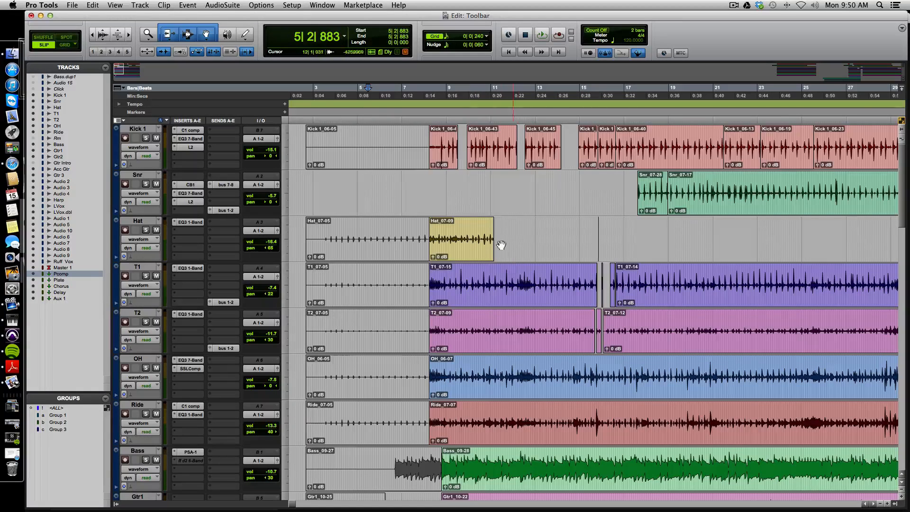
{"action": "left_click_drag", "start_coordinate": [476, 230], "coordinate": [494, 228]}
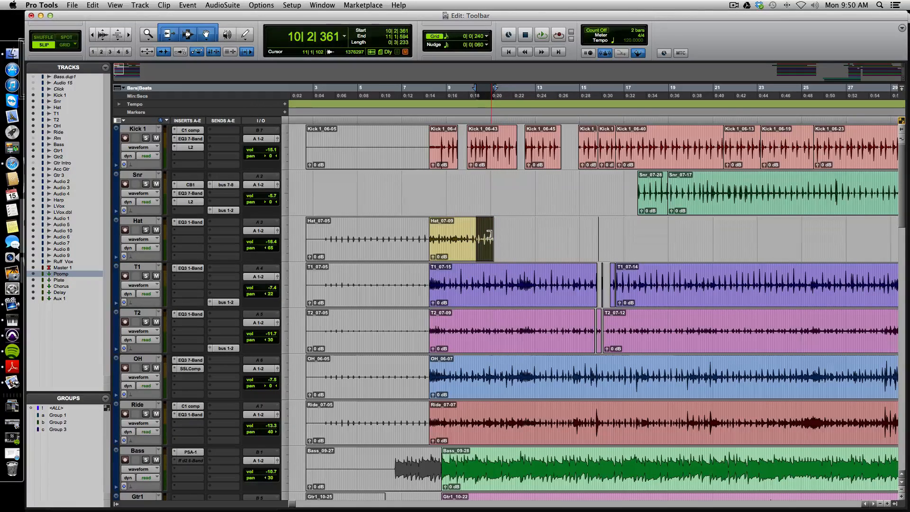
{"action": "key", "text": "Delete"}
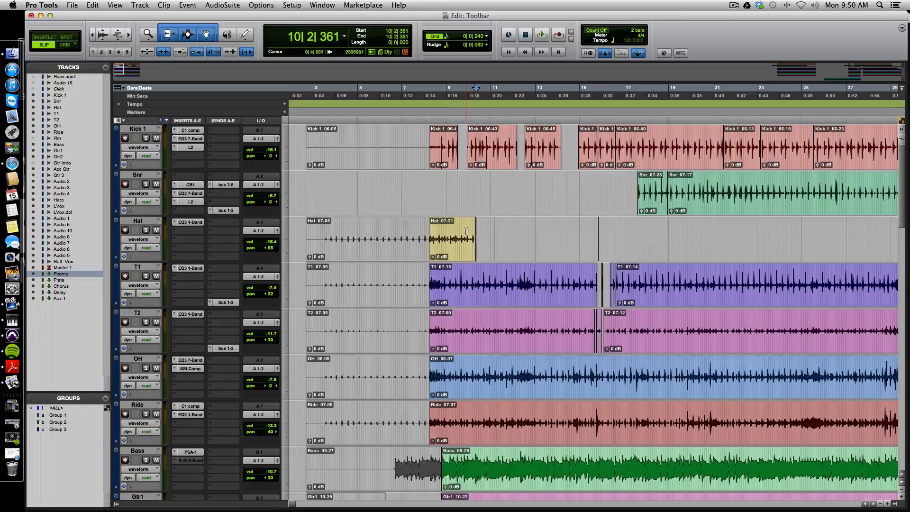
Separate the Hat clip from 9|2|842 to 10|2|033, move that piece onto the Snr track, and split it there at 9|4|397.
{"action": "left_click_drag", "start_coordinate": [474, 231], "coordinate": [456, 232]}
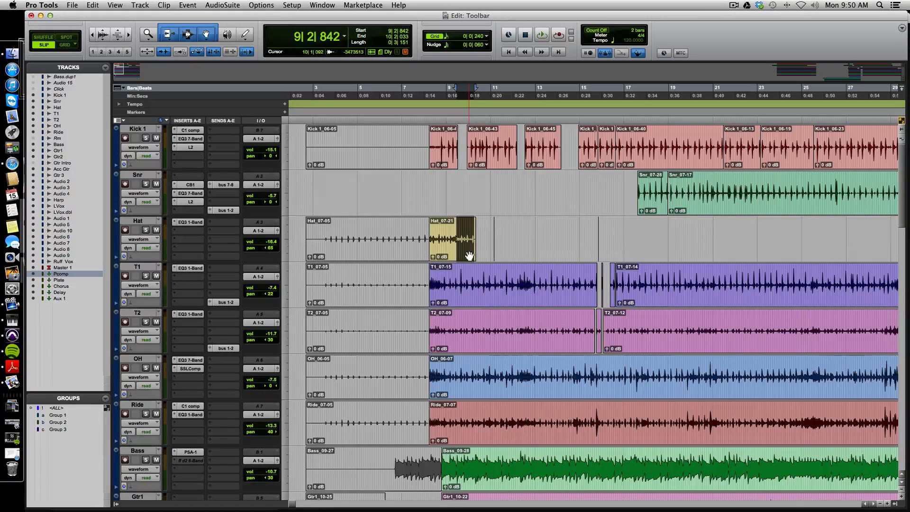
{"action": "key", "text": "super+e"}
{"action": "left_click_drag", "start_coordinate": [467, 250], "coordinate": [453, 183]}
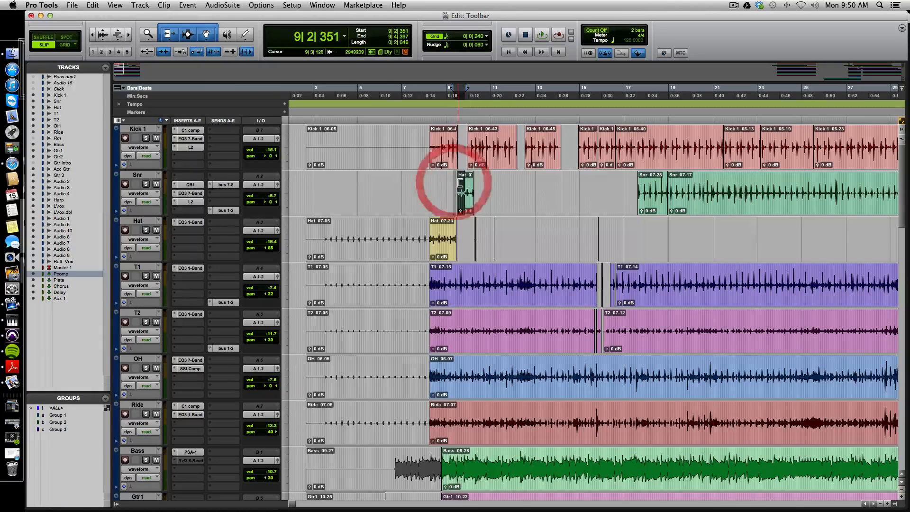
{"action": "key", "text": "super+e"}
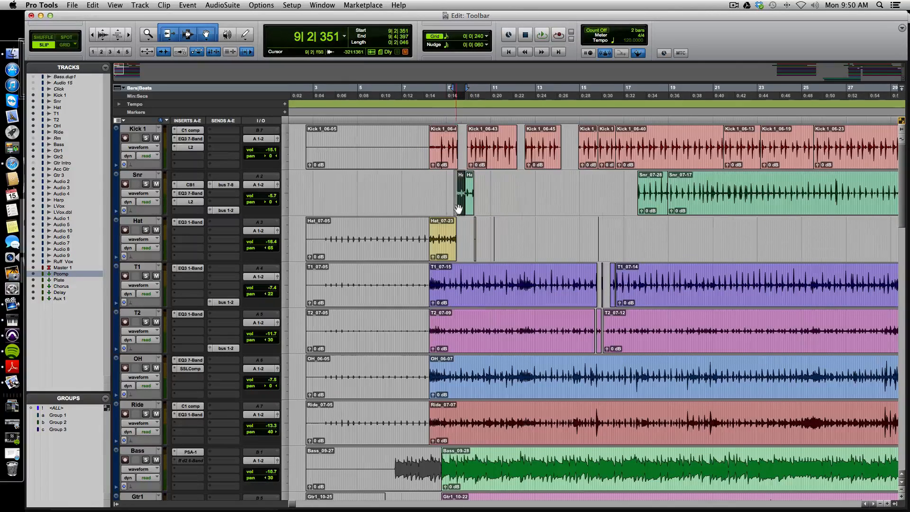
In Spot mode, examine the Spot Dialog's placement settings for the short Snr clip at 9|2|842, and close the dialog without changes.
{"action": "scroll", "coordinate": [461, 211], "scroll_direction": "left", "scroll_amount": 1}
{"action": "left_click_drag", "start_coordinate": [480, 210], "coordinate": [480, 184]}
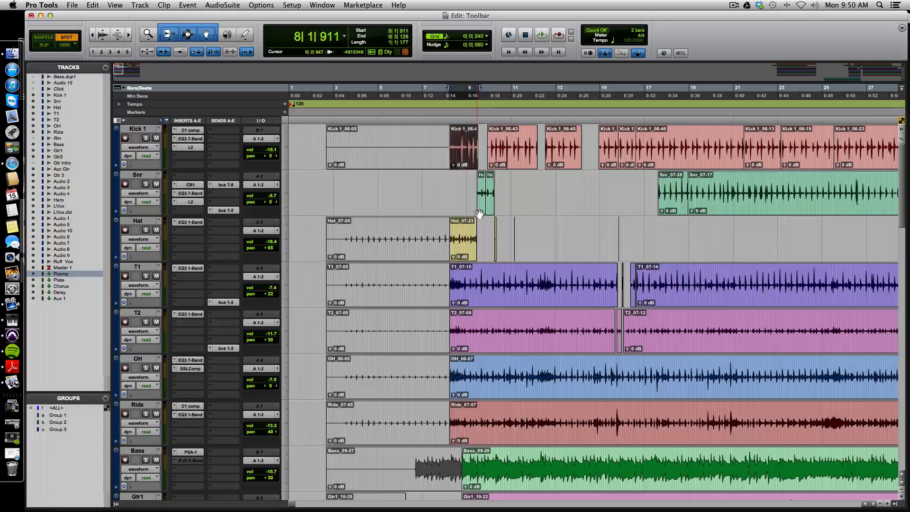
{"action": "left_click", "coordinate": [484, 208]}
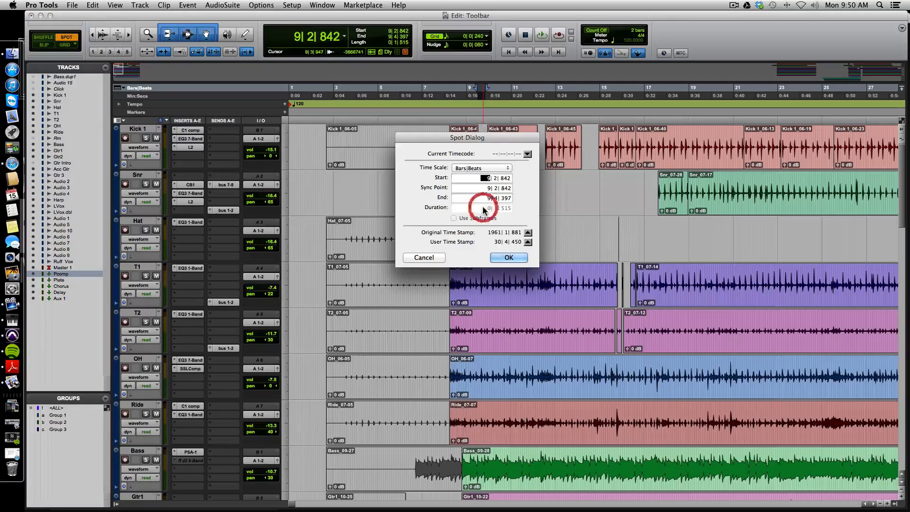
{"action": "left_click", "coordinate": [427, 258]}
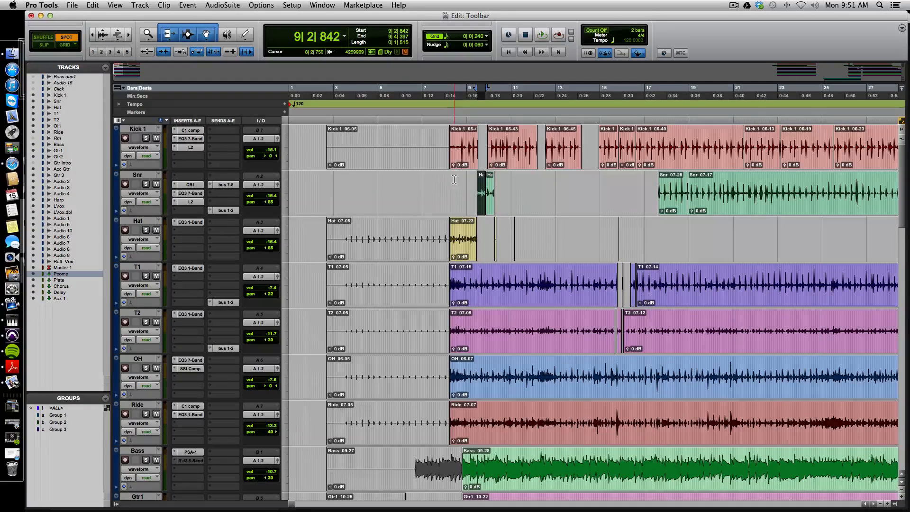
Spot the short Snr clip at 9|2|842 to a start of 1|1|000.
{"action": "left_click", "coordinate": [484, 207]}
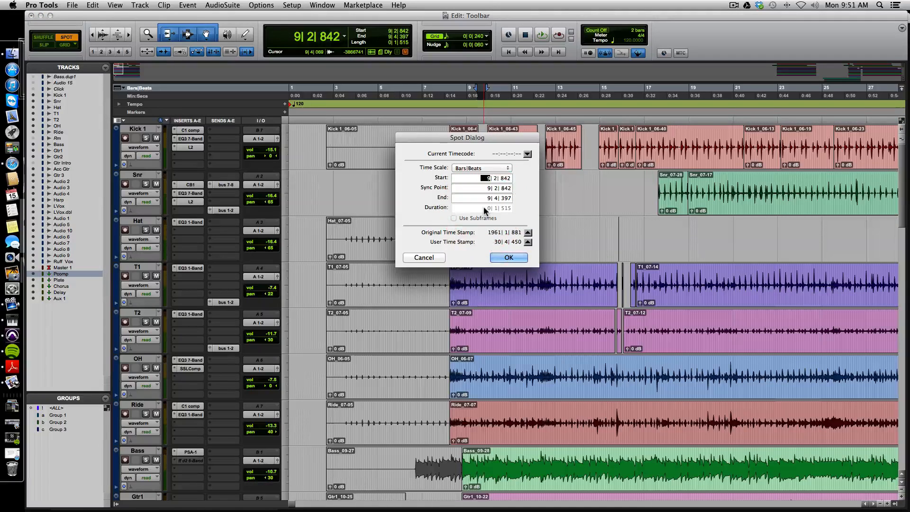
{"action": "type", "text": "1| 1| 000"}
{"action": "key", "text": "period"}
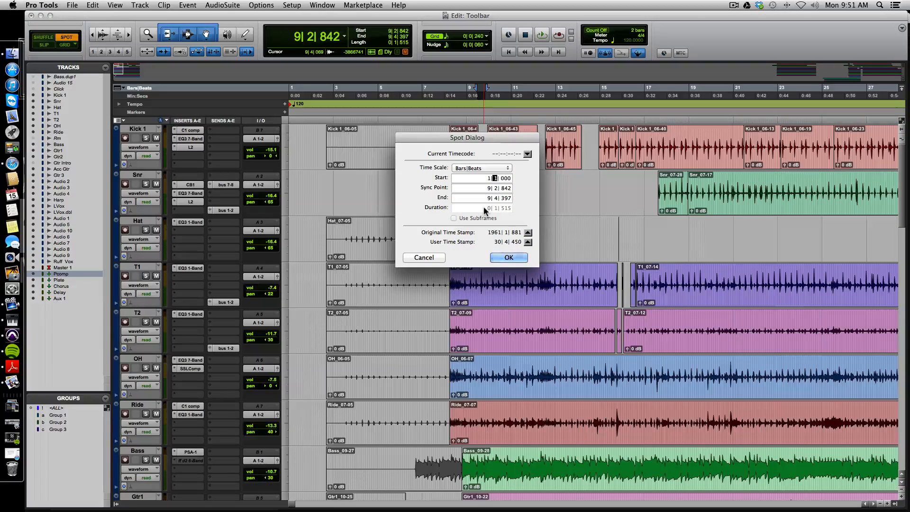
{"action": "key", "text": "Return"}
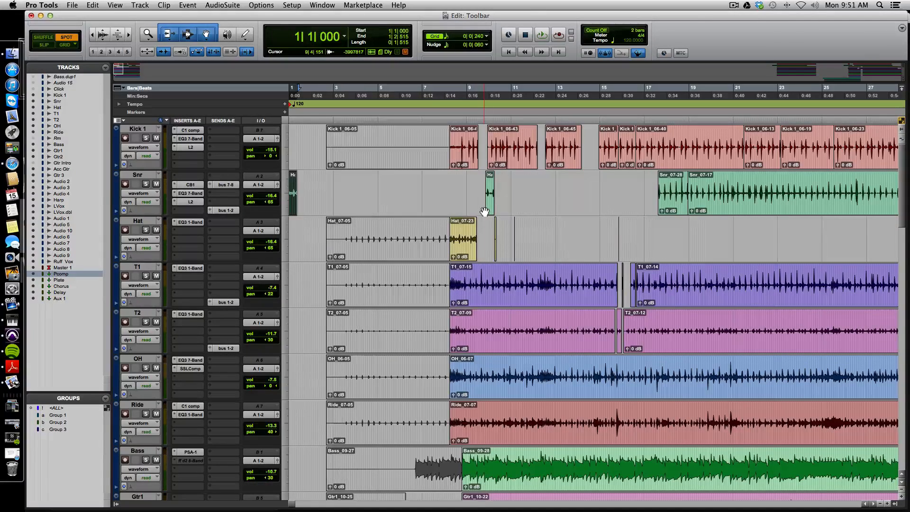
Spot the remaining short Snr clip at 9|4|397 to a start of 31|1|000 and locate it on the timeline.
{"action": "left_click", "coordinate": [490, 209]}
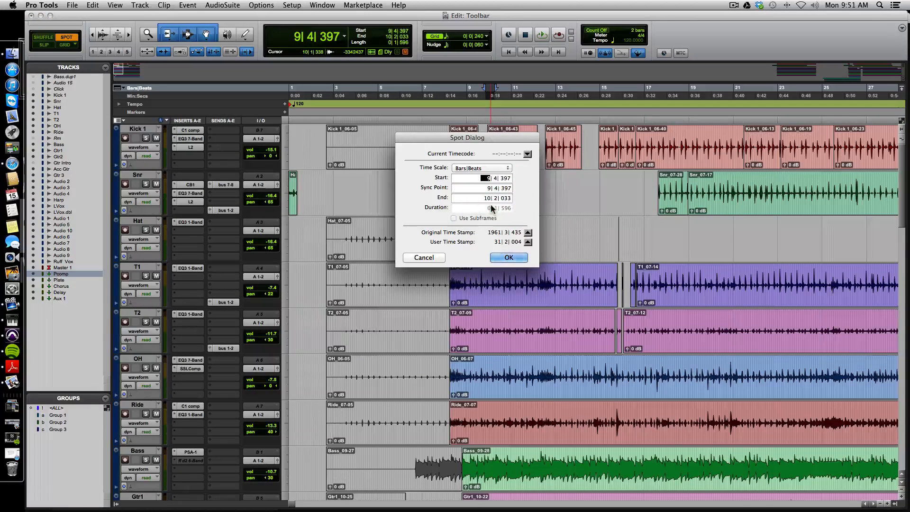
{"action": "type", "text": "31| 1| 000"}
{"action": "key", "text": "Return"}
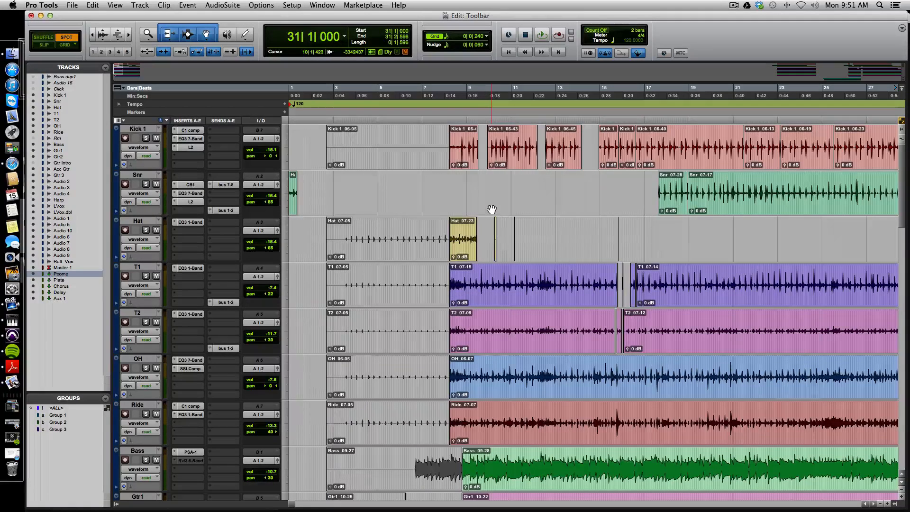
{"action": "scroll", "coordinate": [510, 209], "scroll_direction": "right", "scroll_amount": 20}
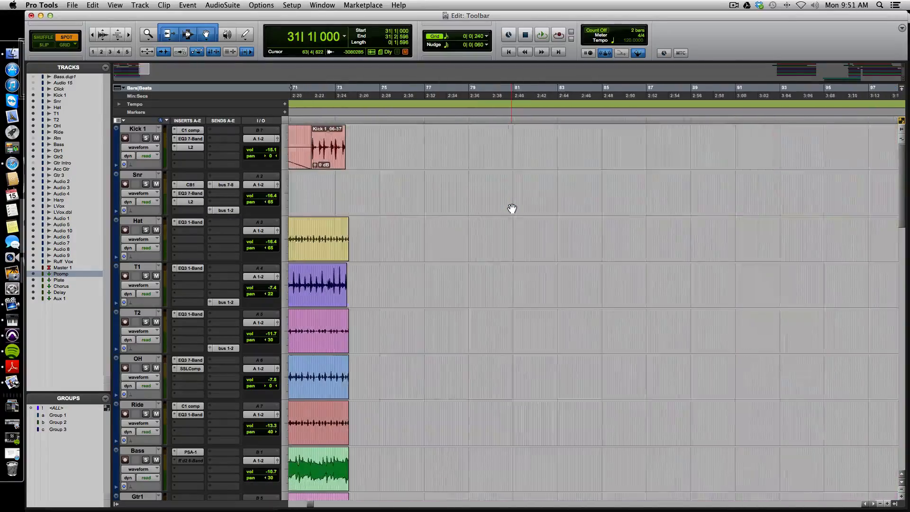
{"action": "scroll", "coordinate": [512, 209], "scroll_direction": "left", "scroll_amount": 10}
{"action": "scroll", "coordinate": [512, 209], "scroll_direction": "right", "scroll_amount": 1}
{"action": "scroll", "coordinate": [512, 209], "scroll_direction": "left", "scroll_amount": 5}
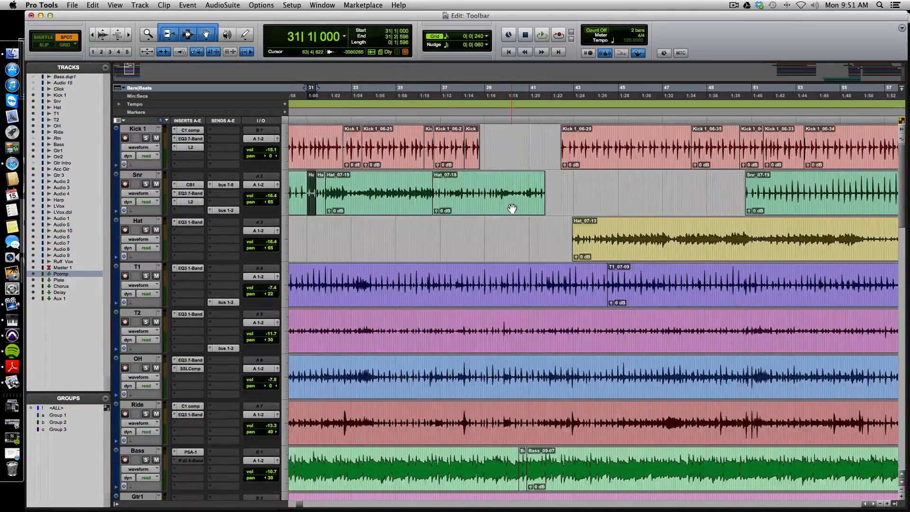
Spot the Snr_07-28 clip at 17|3|456 to a start of 3|1|000.
{"action": "scroll", "coordinate": [511, 209], "scroll_direction": "left", "scroll_amount": 8}
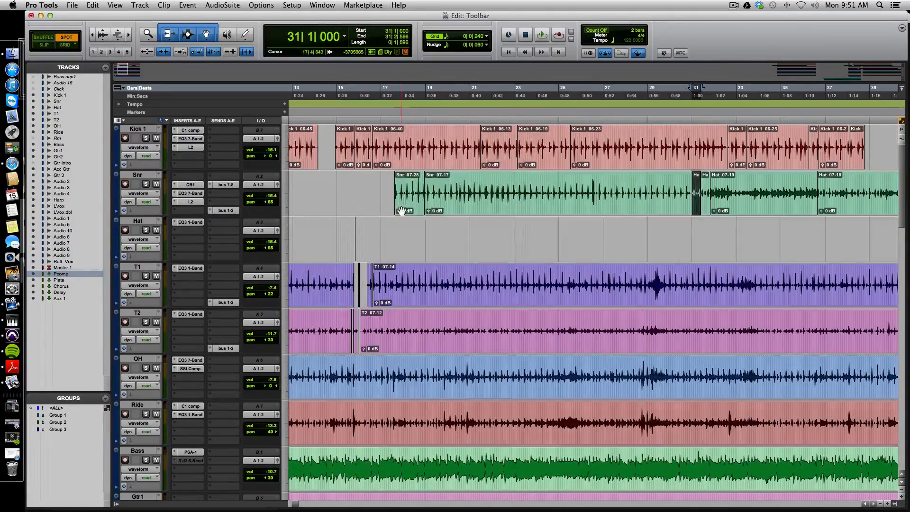
{"action": "left_click", "coordinate": [400, 210]}
{"action": "type", "text": "3| 1| 000"}
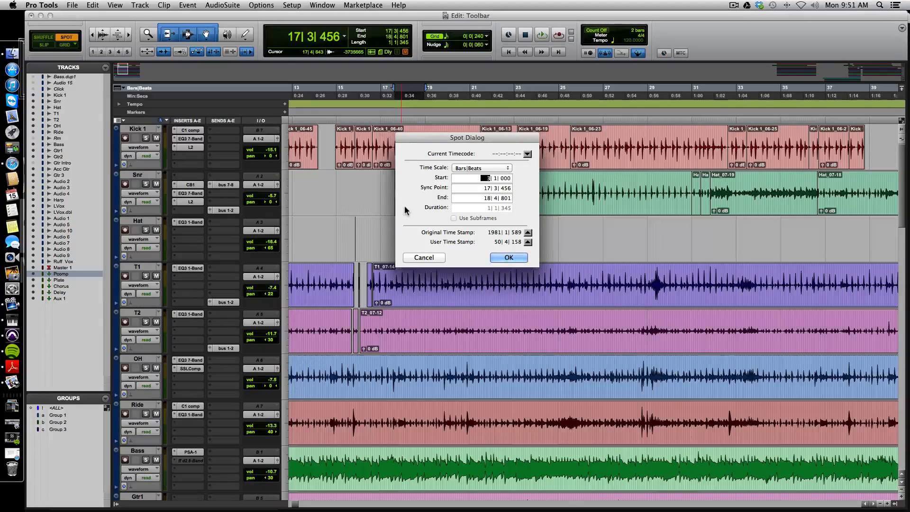
{"action": "key", "text": "Return"}
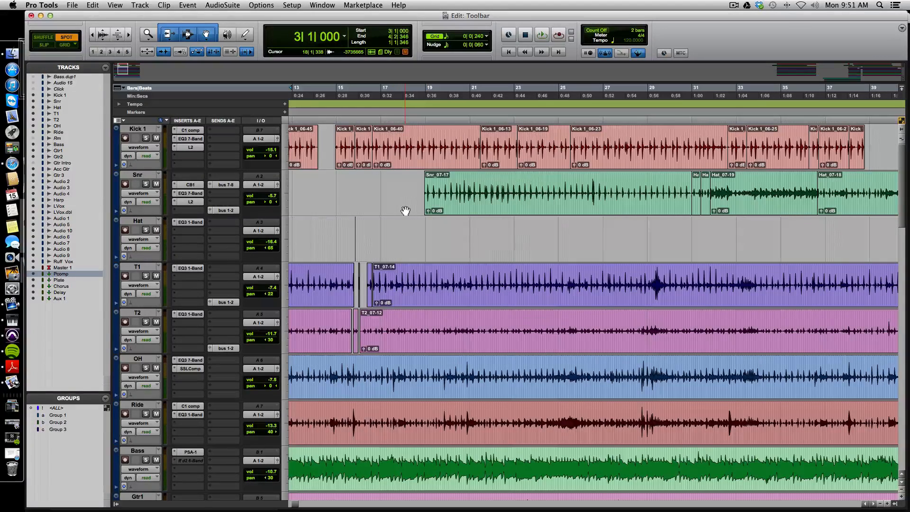
{"action": "scroll", "coordinate": [403, 209], "scroll_direction": "left", "scroll_amount": 10}
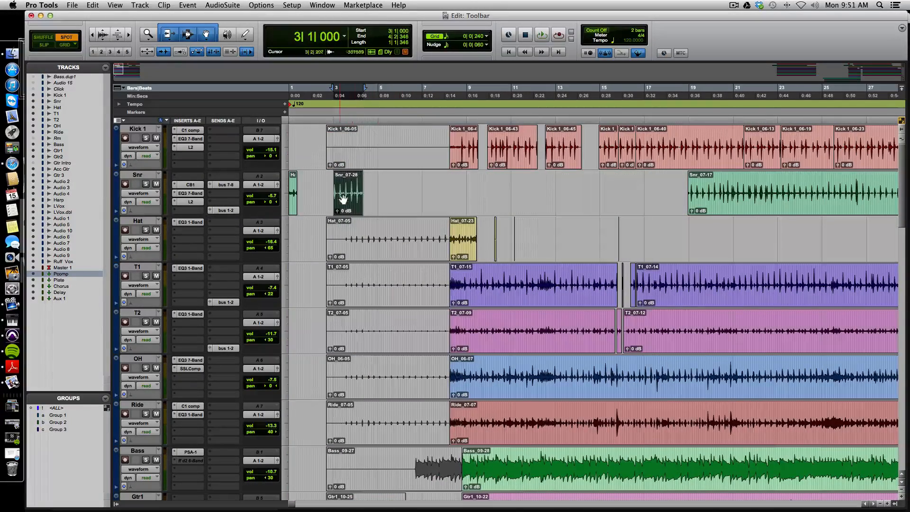
Spot the Hat_07-23 clip to a start of 15|4|000.
{"action": "left_click", "coordinate": [469, 253]}
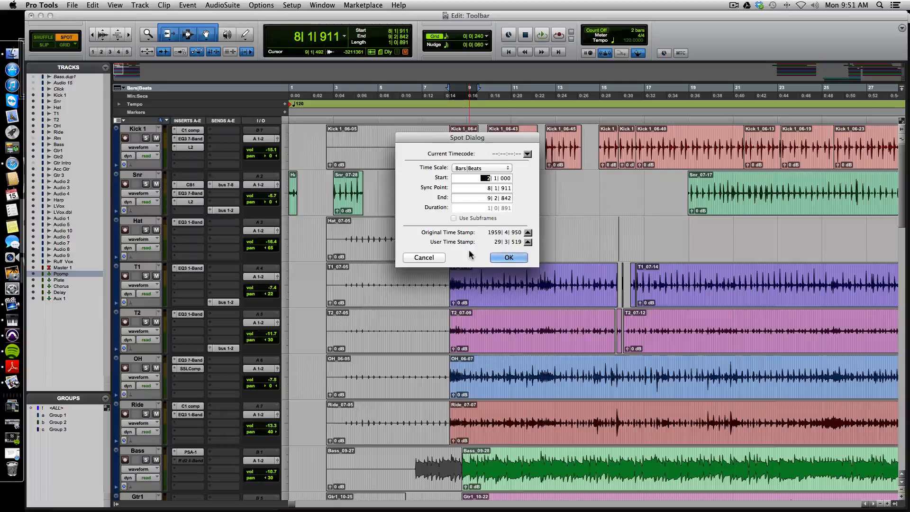
{"action": "type", "text": "2"}
{"action": "key", "text": "period"}
{"action": "type", "text": "4"}
{"action": "key", "text": "Return"}
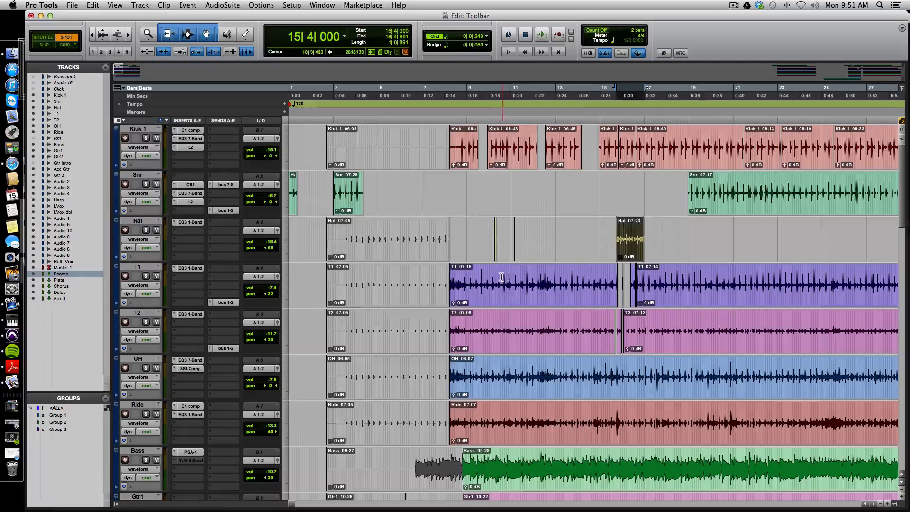
Select the T1 track from 10|3|138 to 14|3|671.
{"action": "left_click_drag", "start_coordinate": [501, 280], "coordinate": [592, 281]}
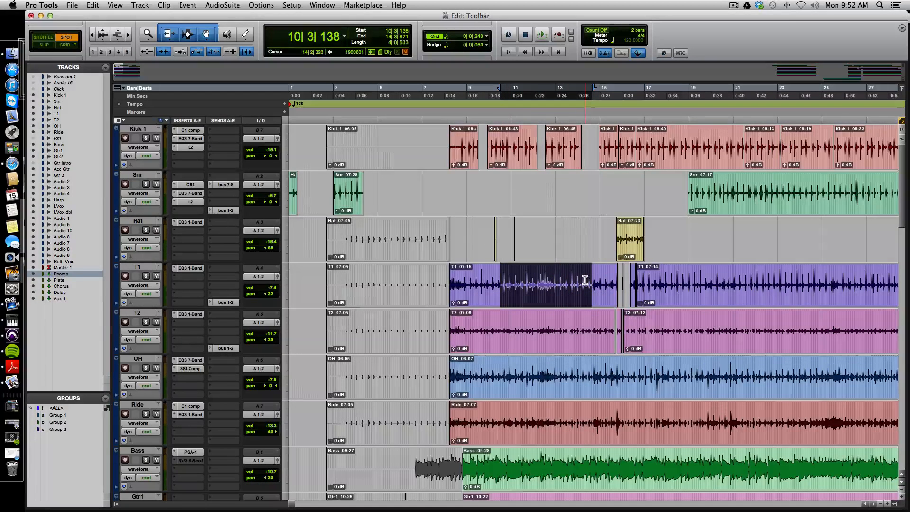